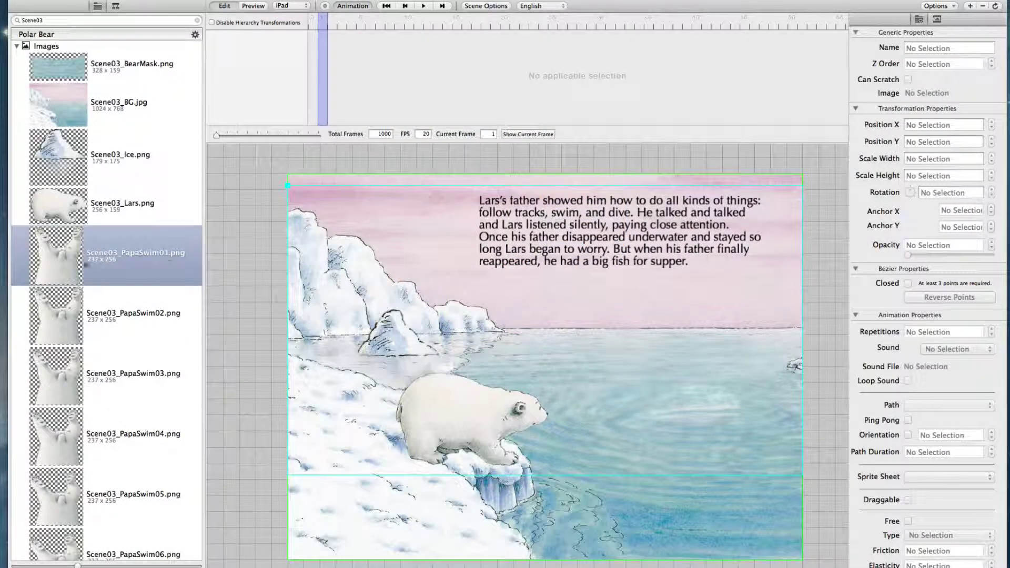
- Place Scene03_PapaSwim01 as a sprite on the water at the right of the scene
left_click(58, 261)
left_click_drag(55, 264, 689, 384)
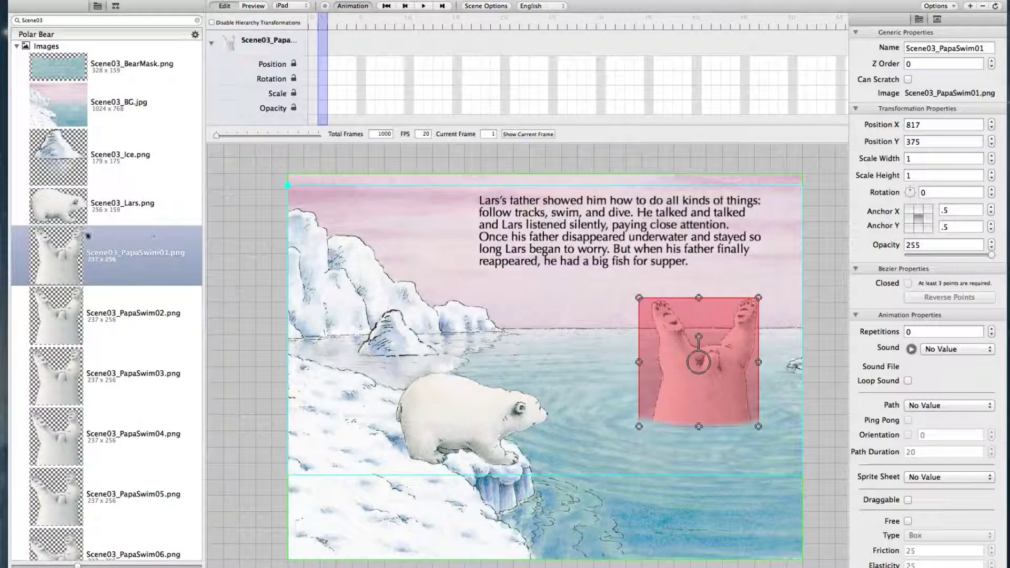
scroll(120, 244, "down", 2)
scroll(120, 245, "down", 5)
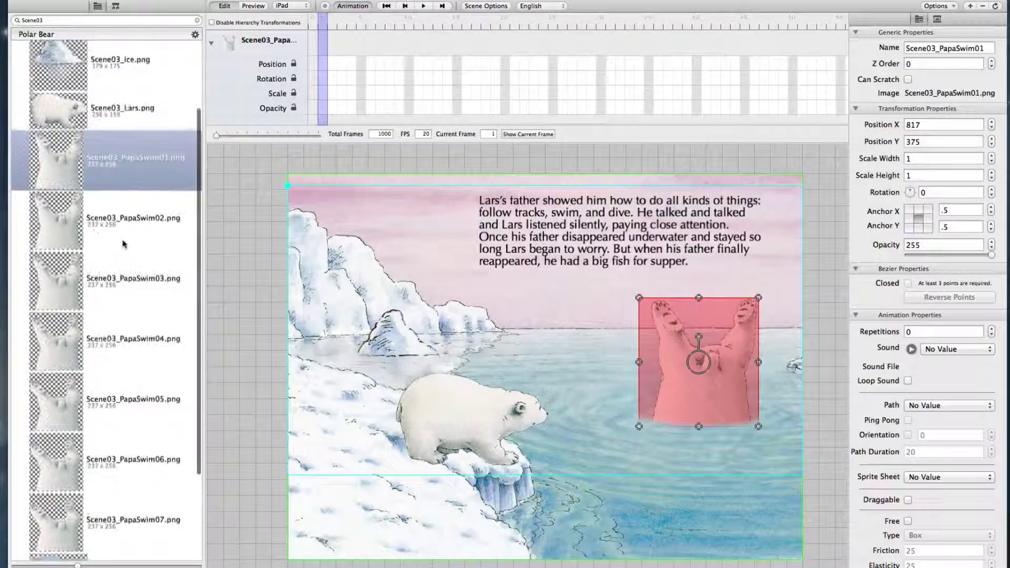
- Browse the PapaSwim02 through PapaSwim07 images to compare the swim frames
left_click(71, 221)
left_click(71, 258)
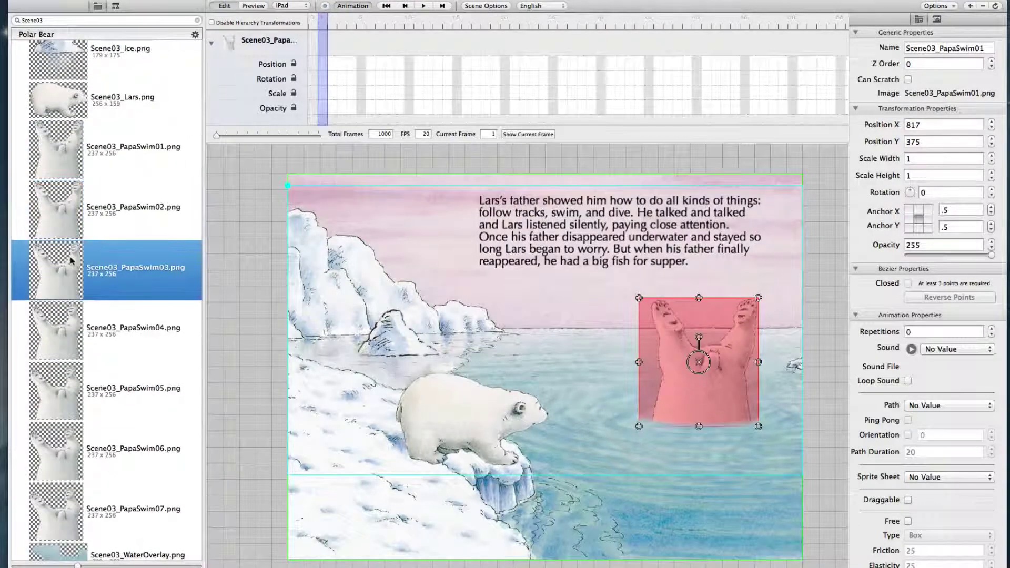
left_click(59, 322)
scroll(59, 322, "down", 3)
key("Down")
key("Down")
key("Down")
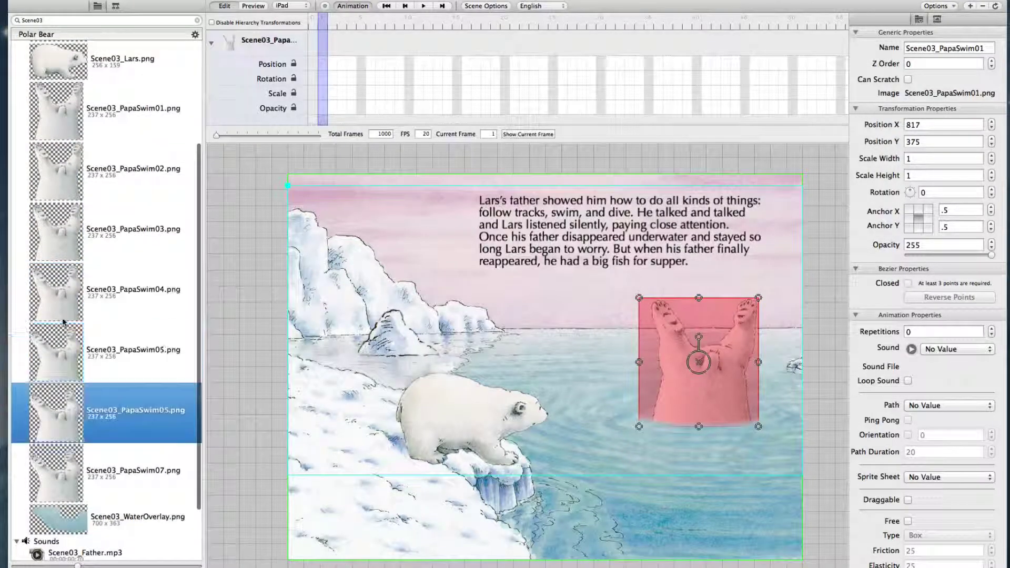
key("Up")
key("Up")
key("Up")
key("Up")
key("Up")
key("Up")
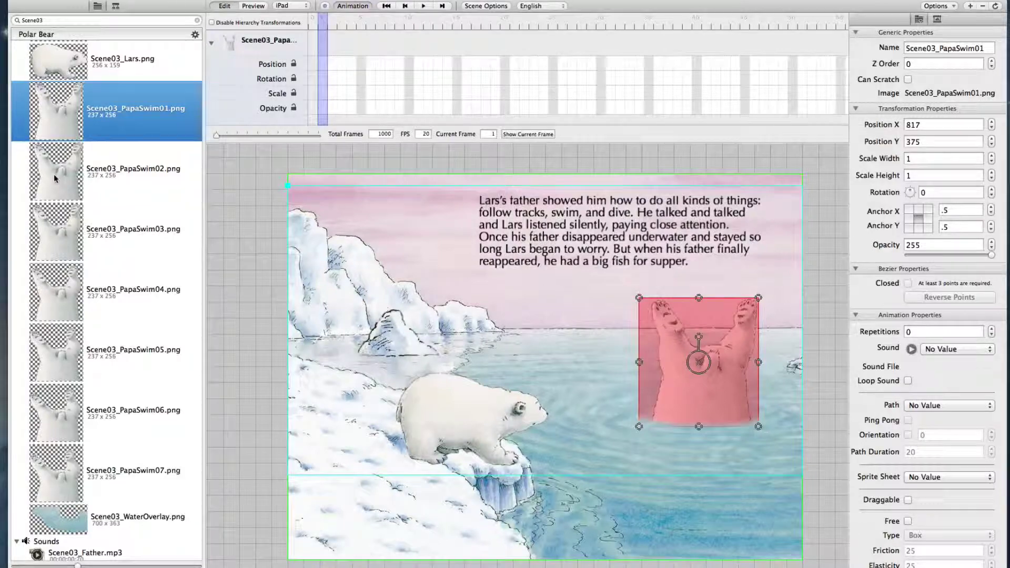
key("Down")
key("Down")
key("Down")
key("Down")
key("Down")
key("Down")
key("Up")
key("Up")
key("Up")
key("Up")
key("Up")
key("Up")
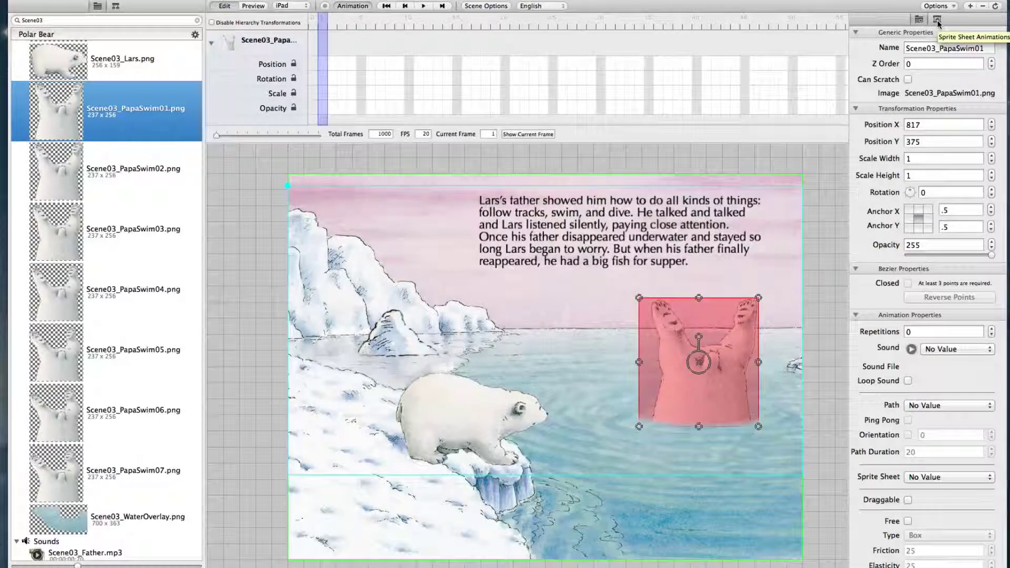
- Add a new sprite sheet animation in the inspector and name it PapaDiving
left_click(937, 20)
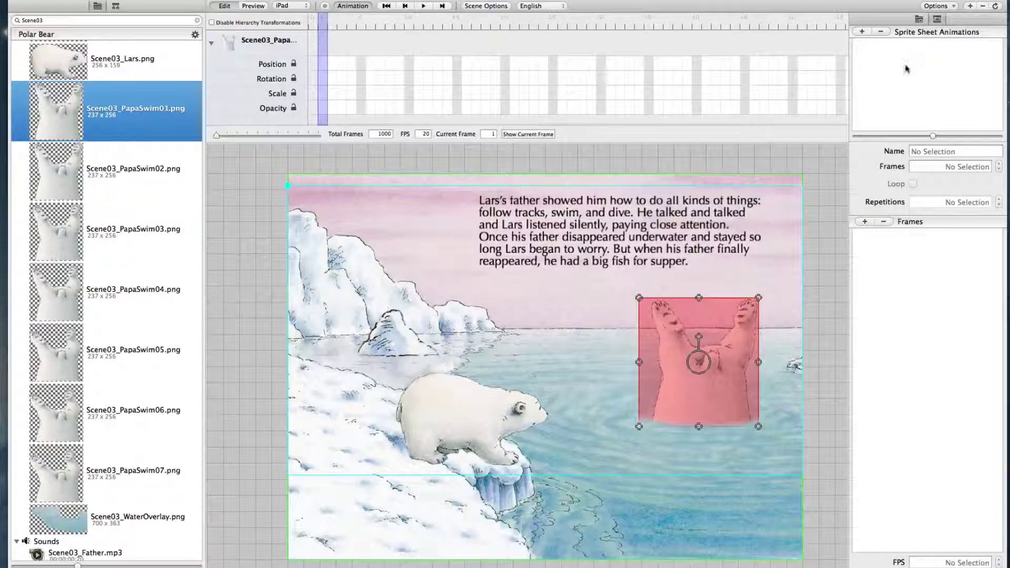
left_click(861, 33)
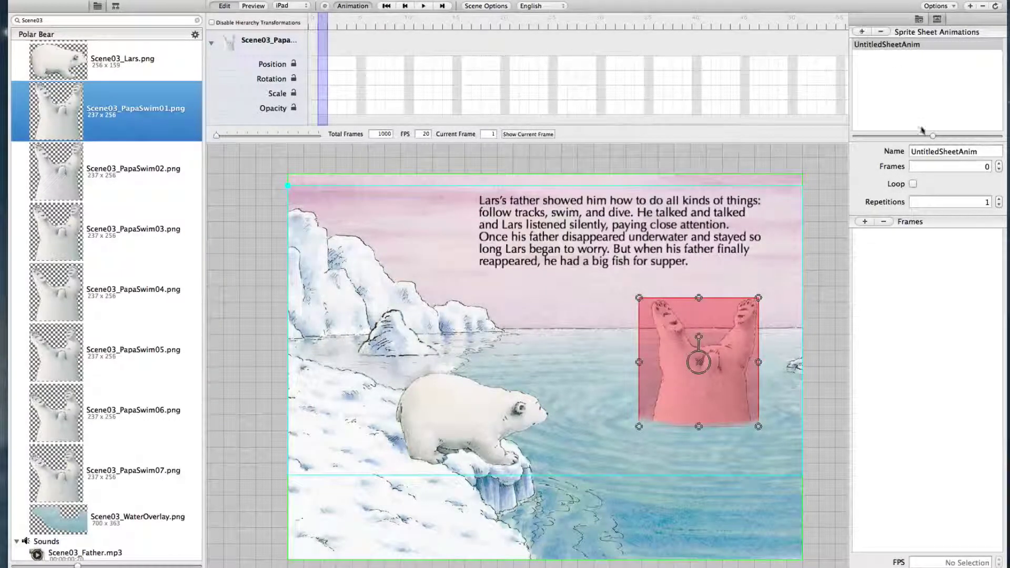
double_click(924, 151)
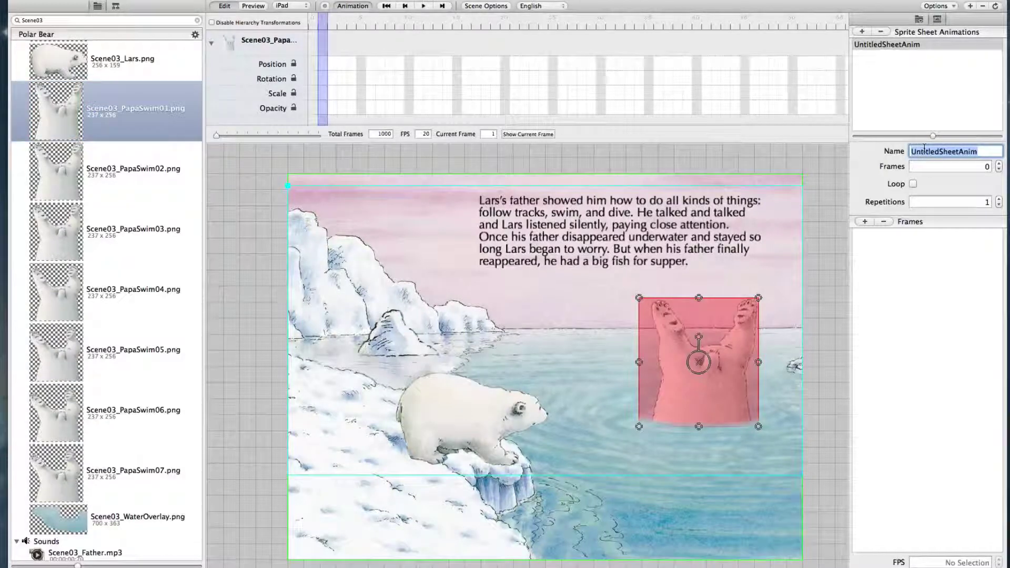
type("PapaDiv")
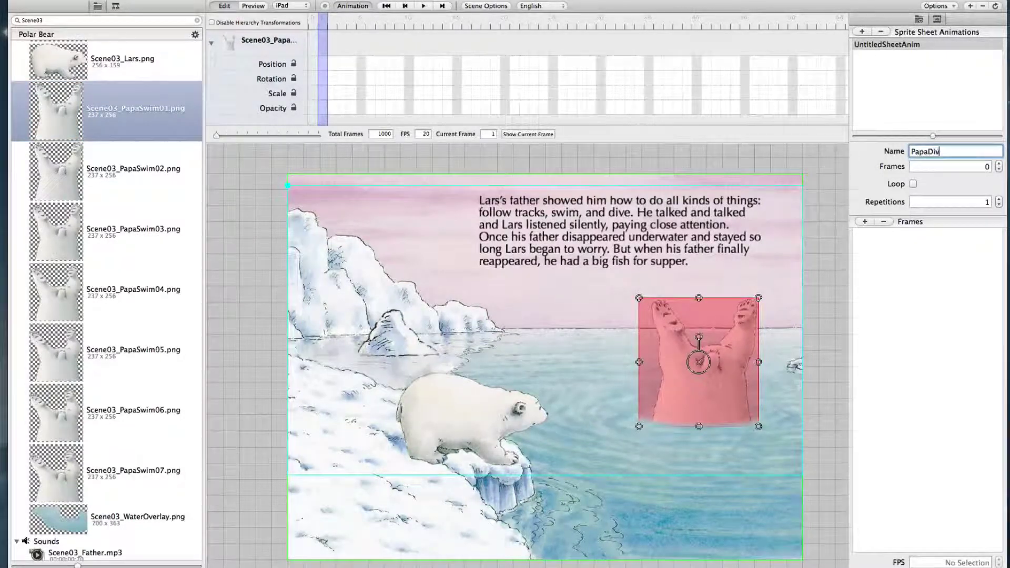
type("ing")
key("Return")
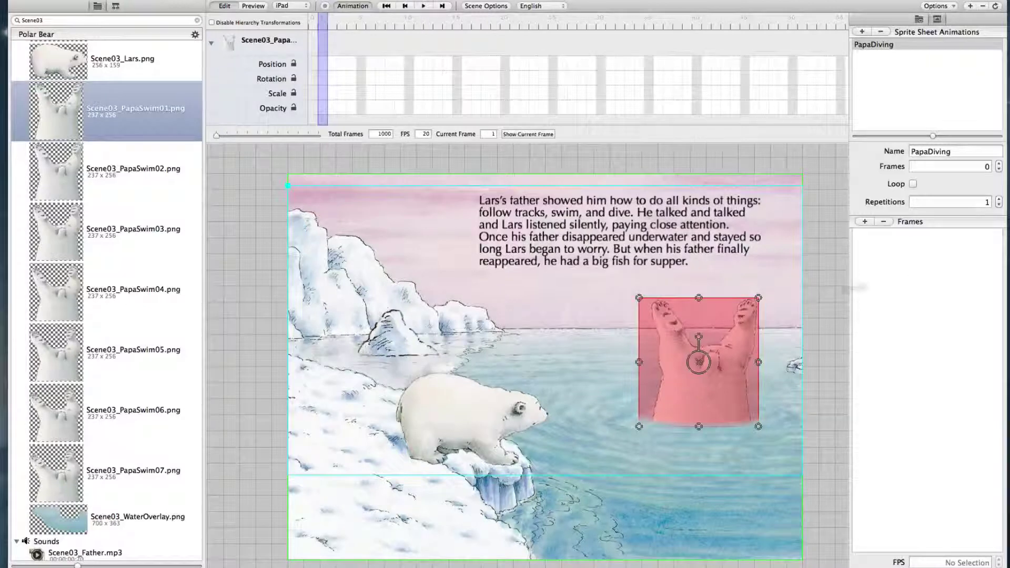
- Add Scene03_PapaSwim01 through 07 as PapaDiving's seven frames, in order
left_click(58, 120)
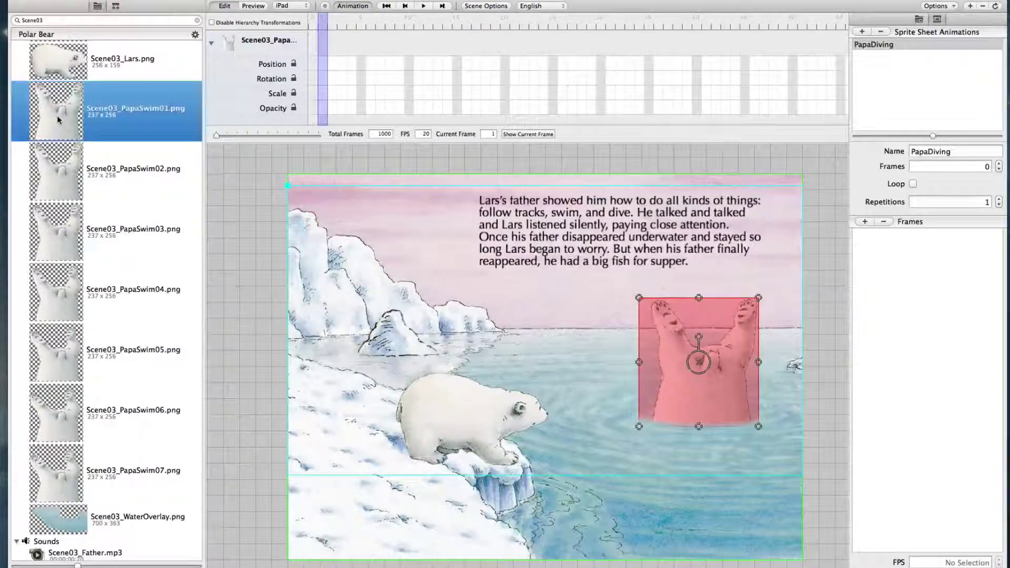
left_click(50, 473, "shift")
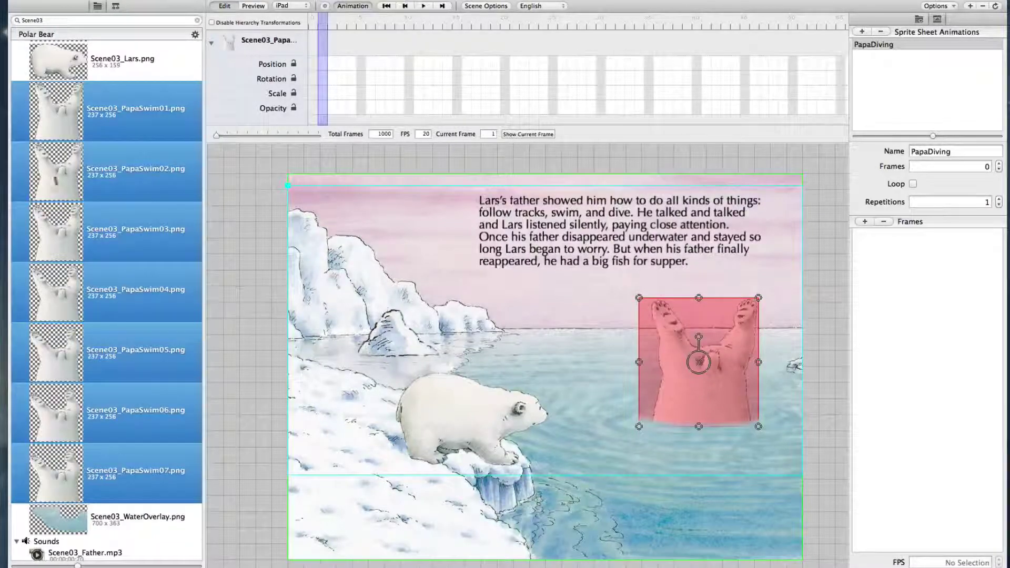
left_click_drag(52, 115, 913, 301)
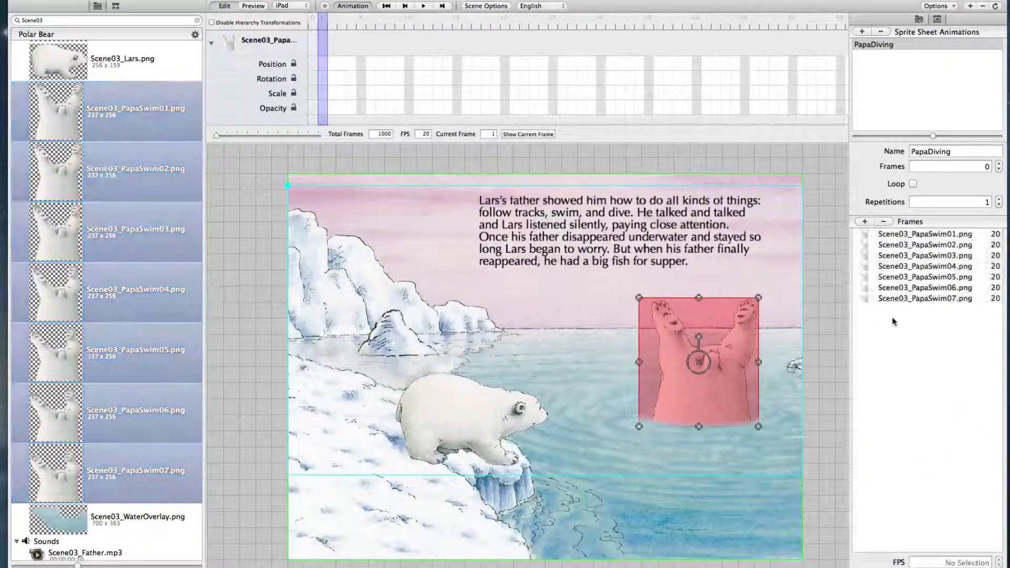
left_click(925, 236)
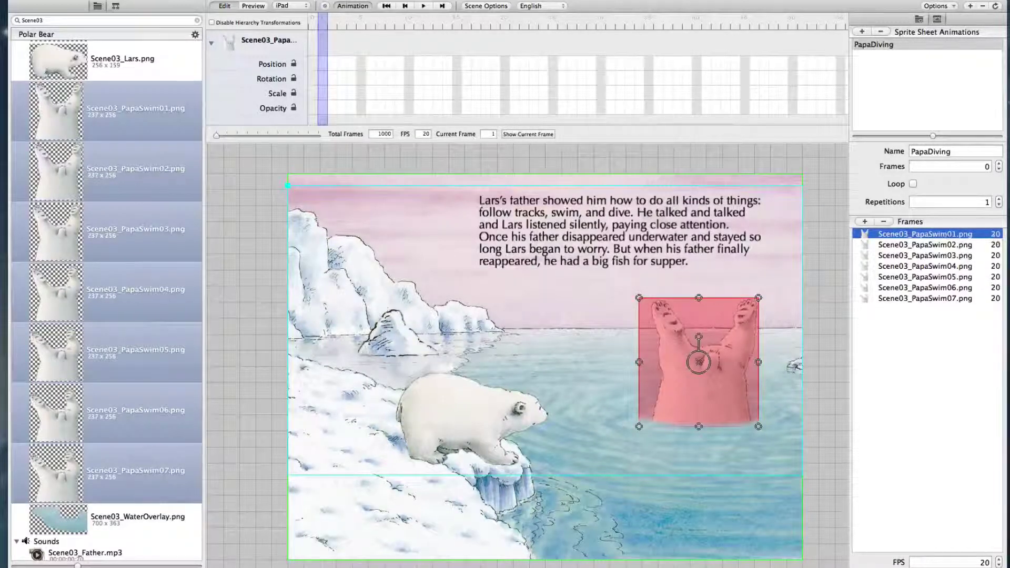
left_click(933, 245)
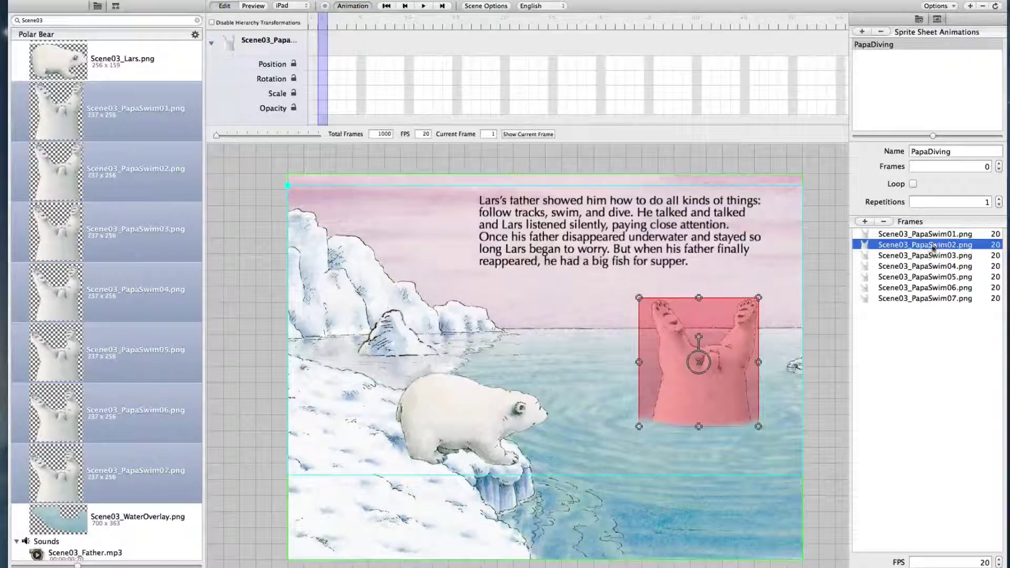
left_click_drag(928, 249, 880, 50)
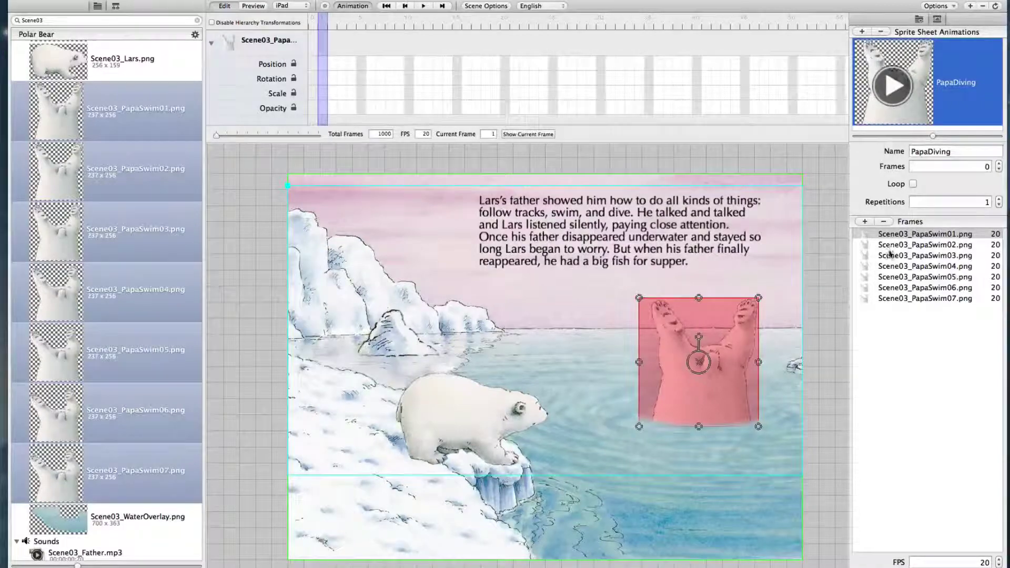
- Set all seven PapaDiving frames to 1 FPS and preview the animation
left_click(914, 298, "shift")
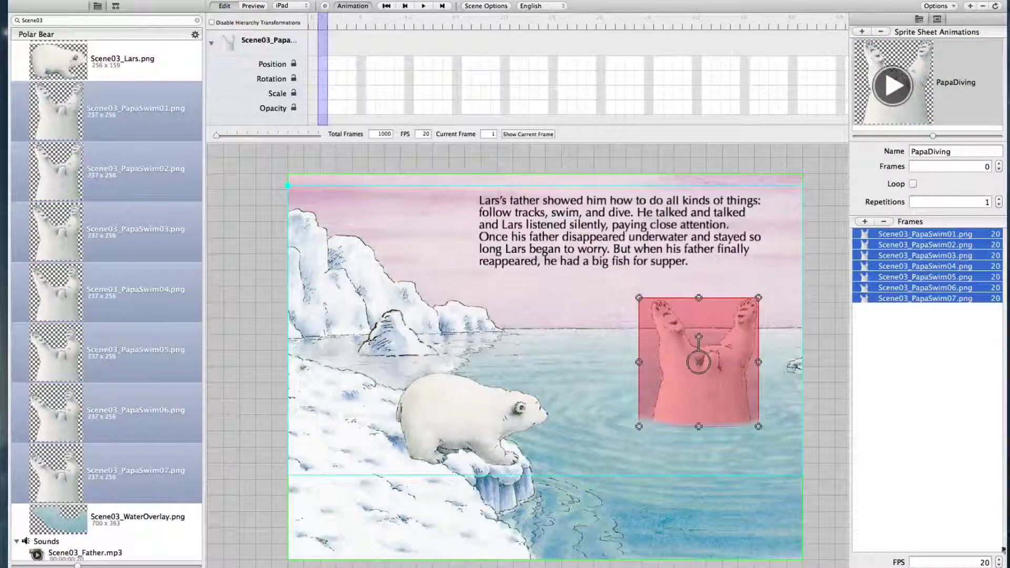
double_click(985, 562)
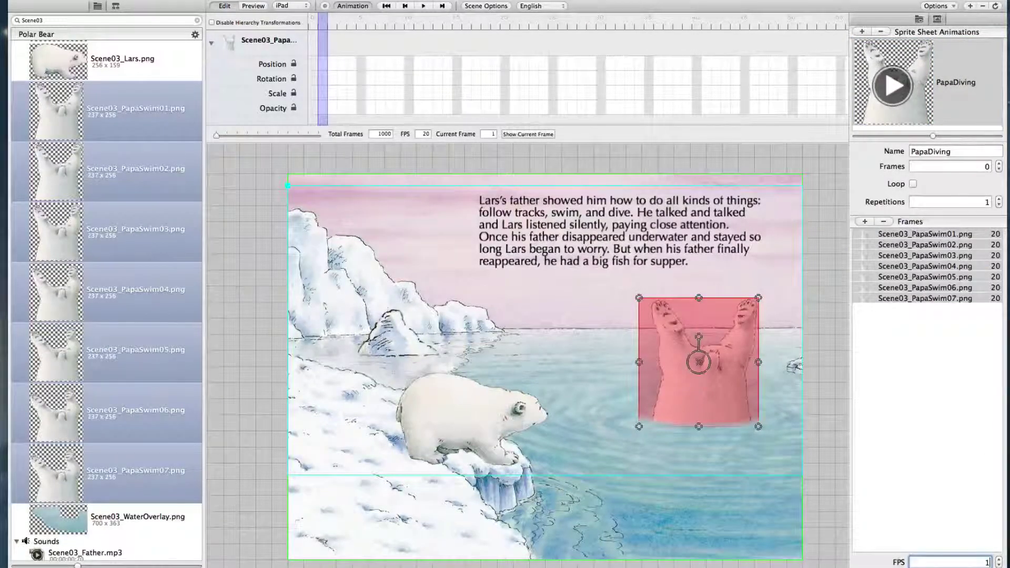
key("Return")
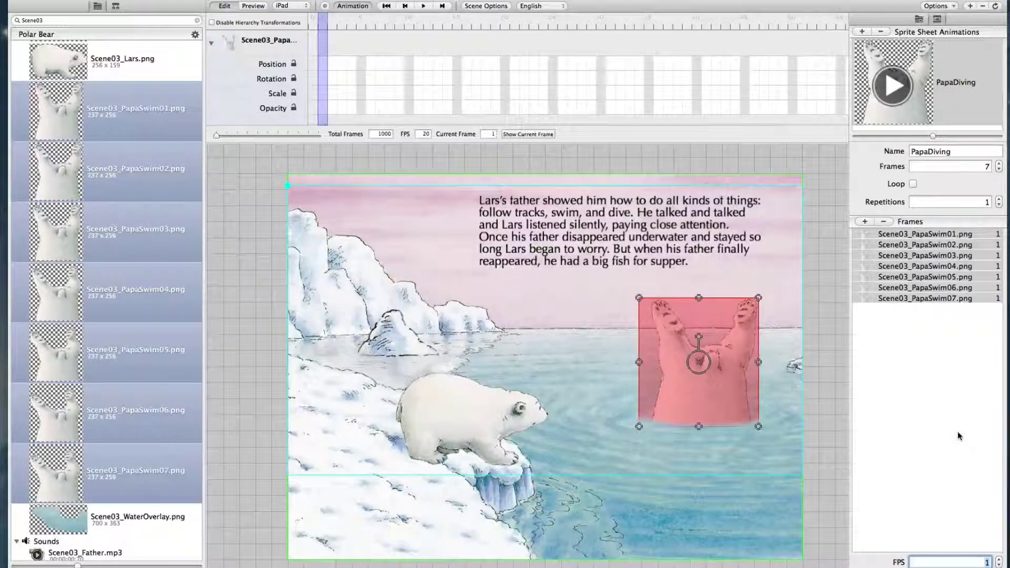
left_click(893, 125)
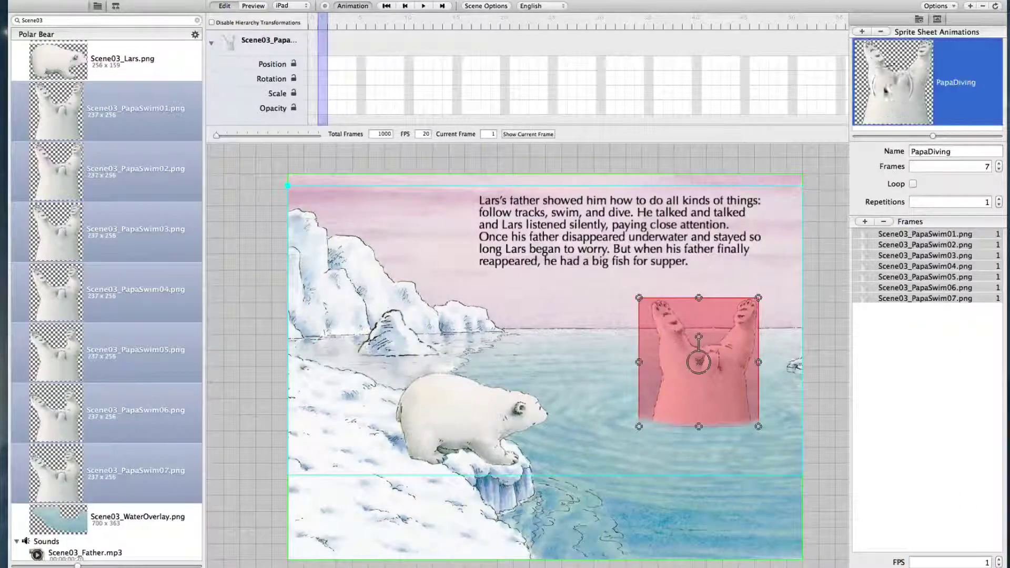
left_click(888, 100)
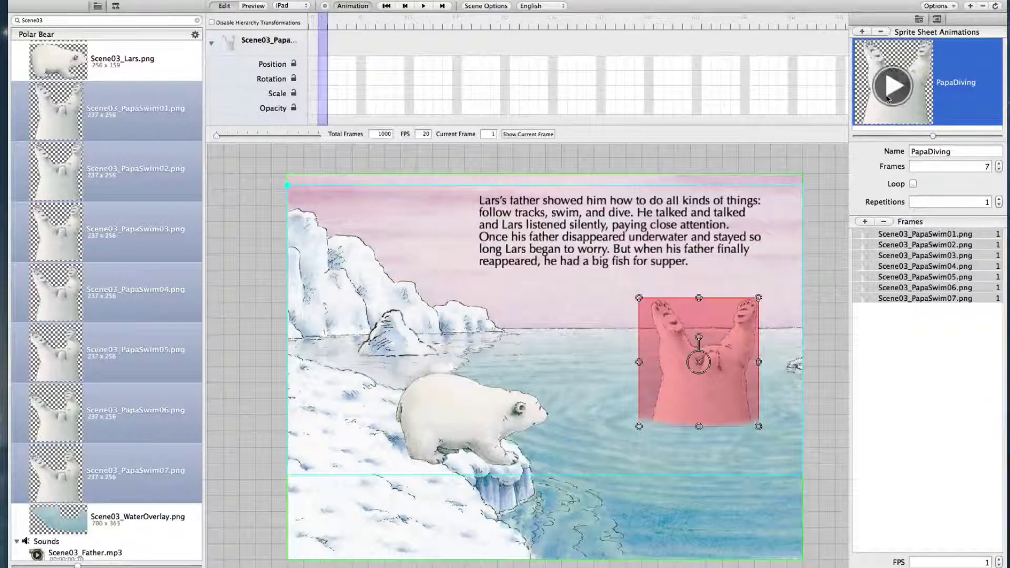
left_click(888, 97)
left_click(888, 94)
- Browse the PapaSwim images from 01 to 07 and back to PapaSwim02
left_click(73, 121)
left_click(66, 115)
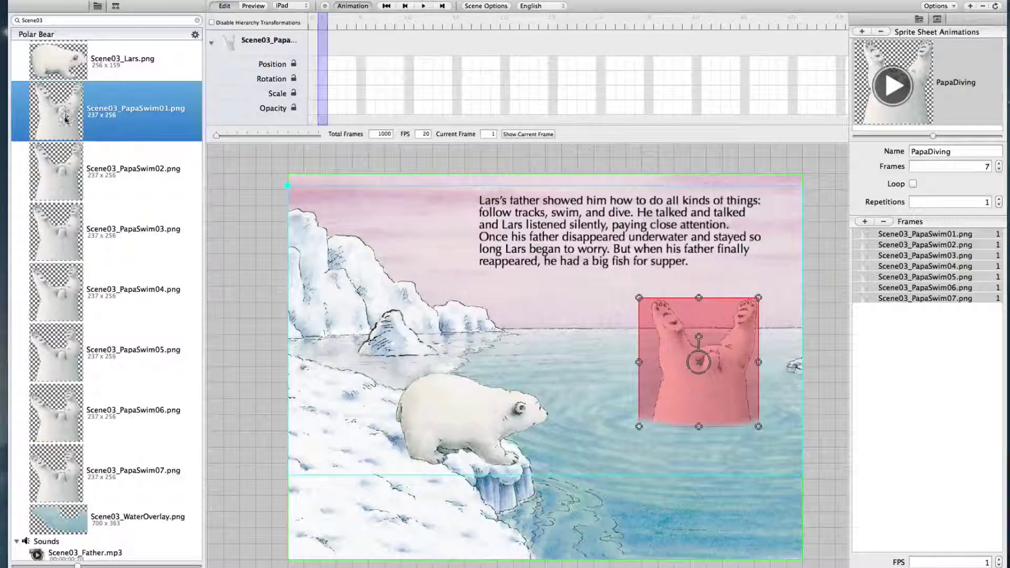
key("Down")
key("Down")
key("Down")
key("Down")
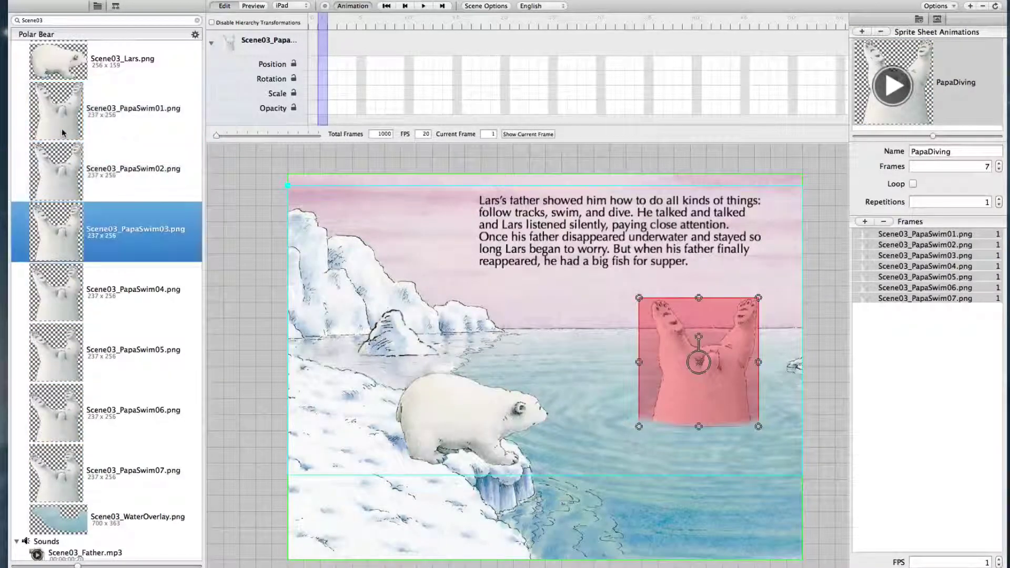
key("Down")
key("Down")
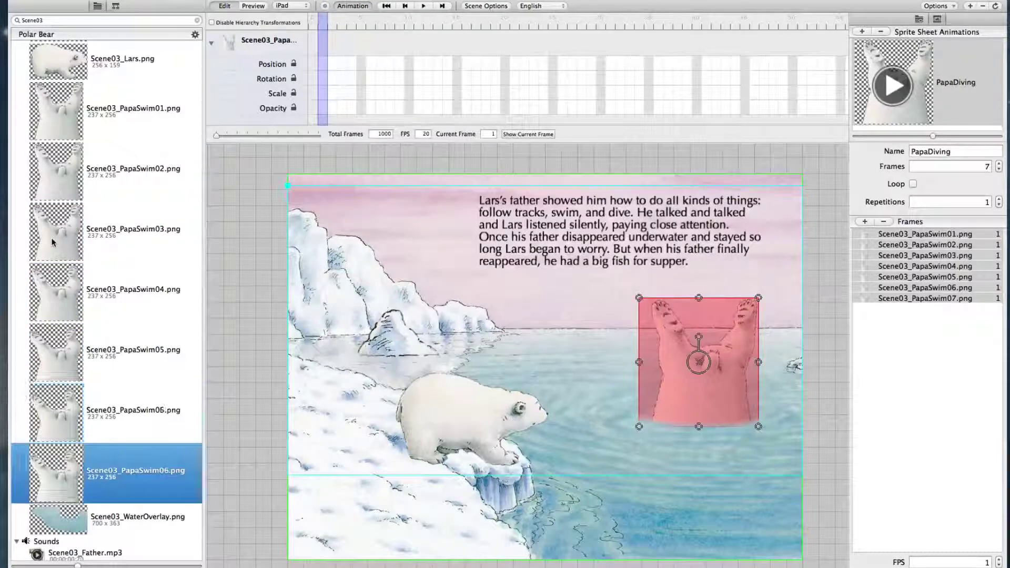
scroll(46, 436, "down", 1)
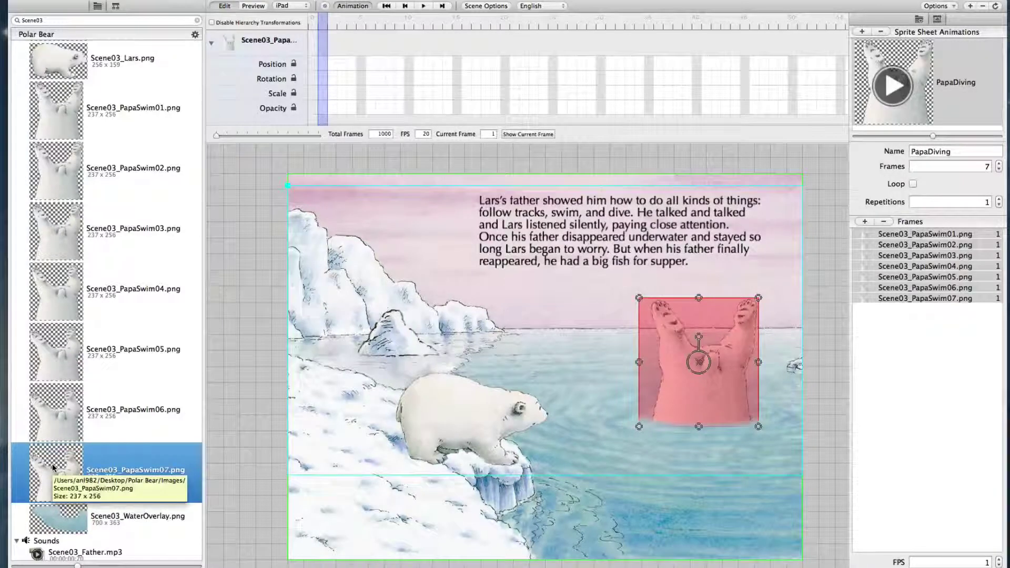
key("Up")
key("Up")
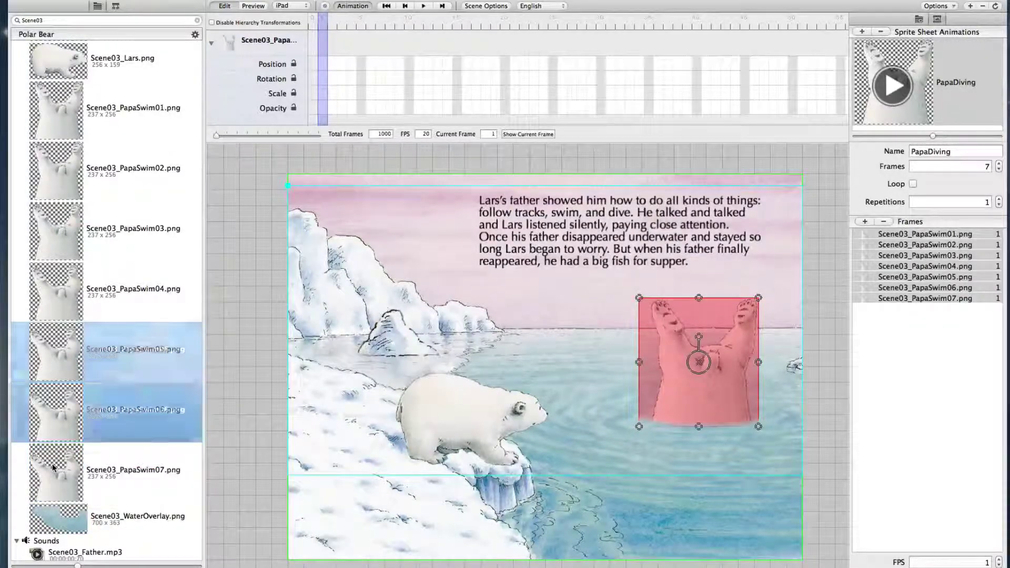
key("Down")
key("Up")
key("Up")
key("Up")
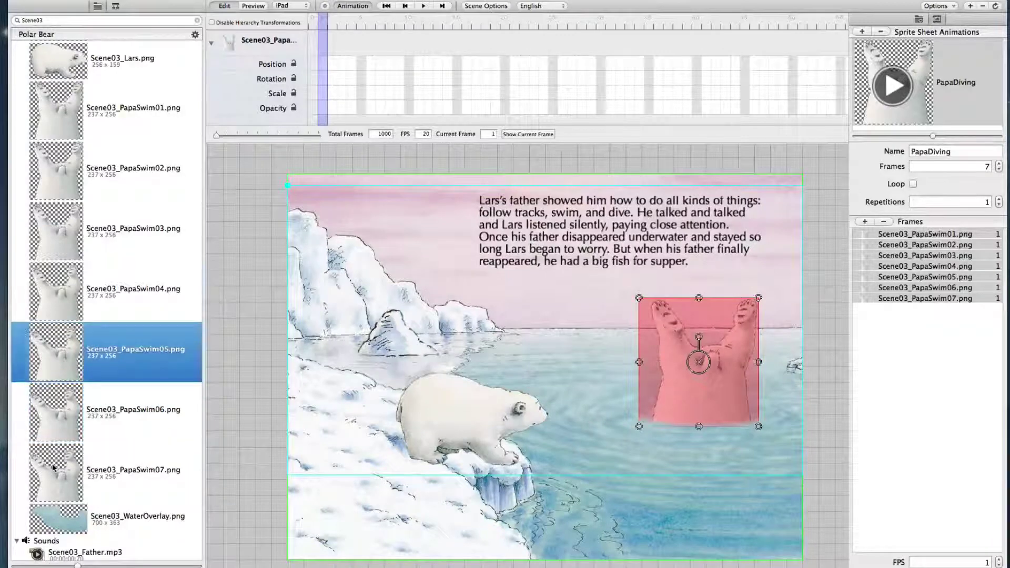
key("Up")
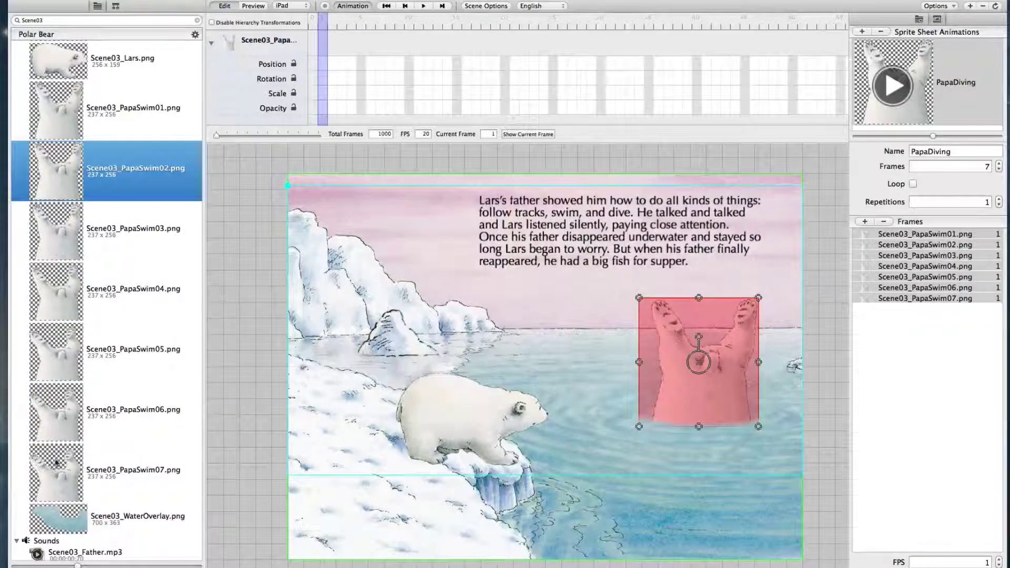
- Append PapaSwim02–06 as extra PapaDiving frames, each with a duration of 1
left_click(62, 424, "shift")
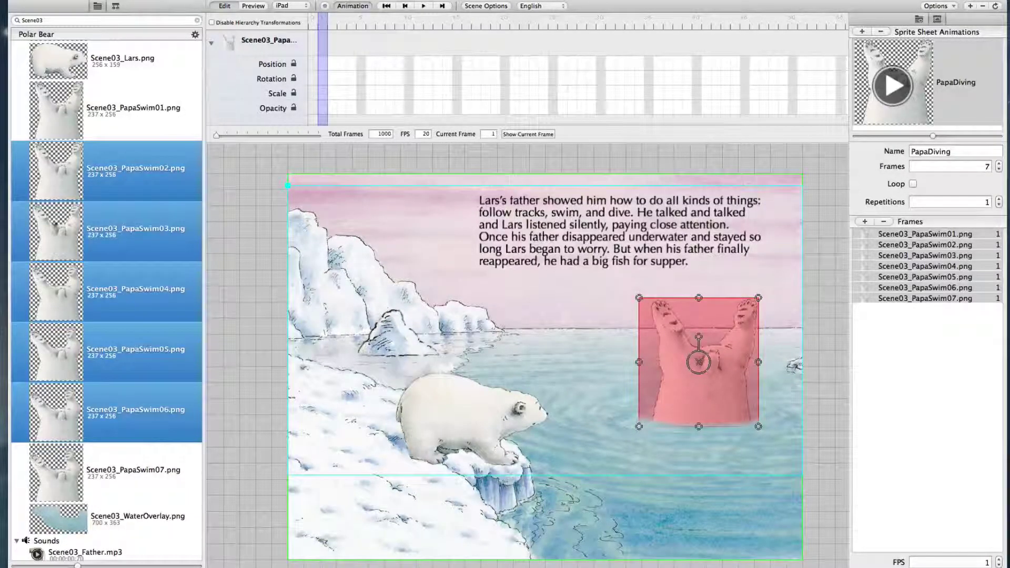
left_click_drag(58, 232, 930, 337)
left_click(973, 563)
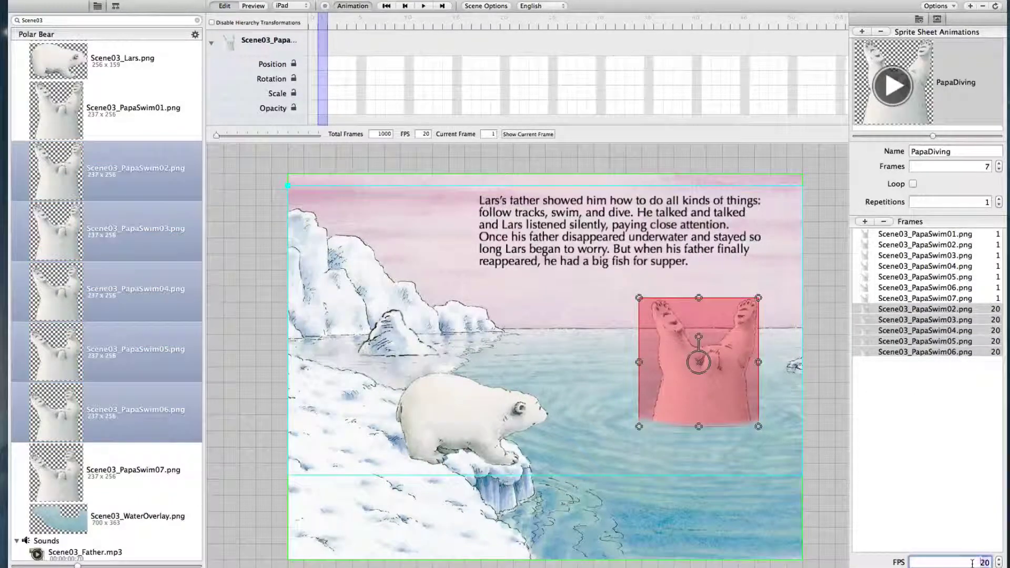
type("1")
key("Return")
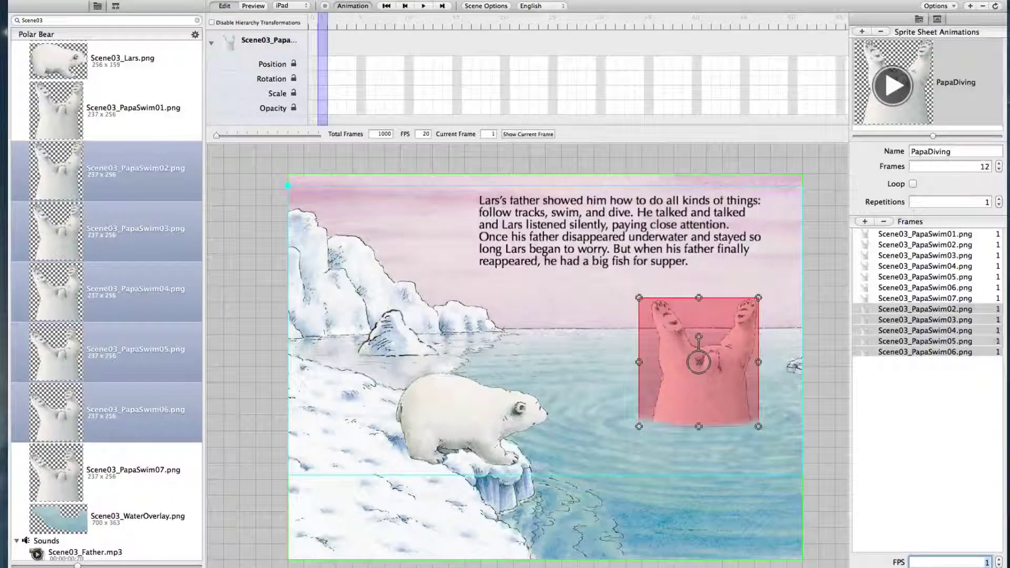
left_click(966, 384)
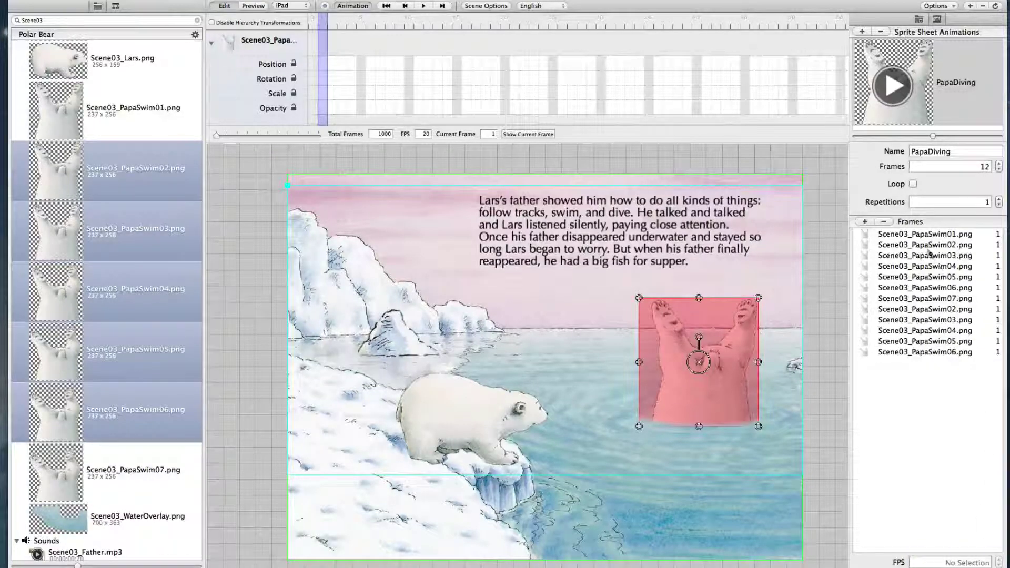
- Browse the PapaSwim images, undoing an accidental reorder, and return to PapaSwim02
left_click(38, 113)
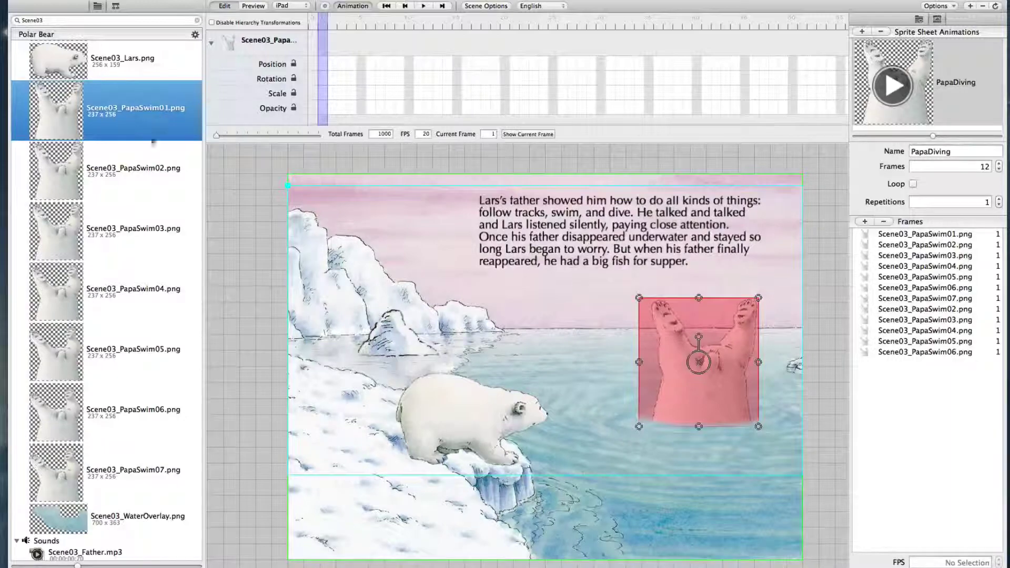
key("Down")
key("Down")
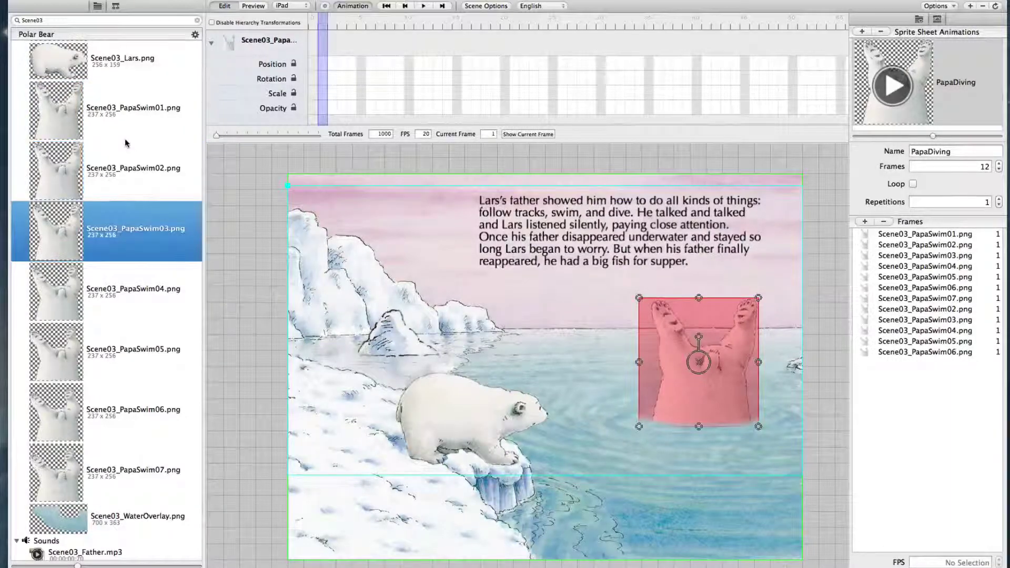
key("Down")
key("Down")
key("Down")
key("Down")
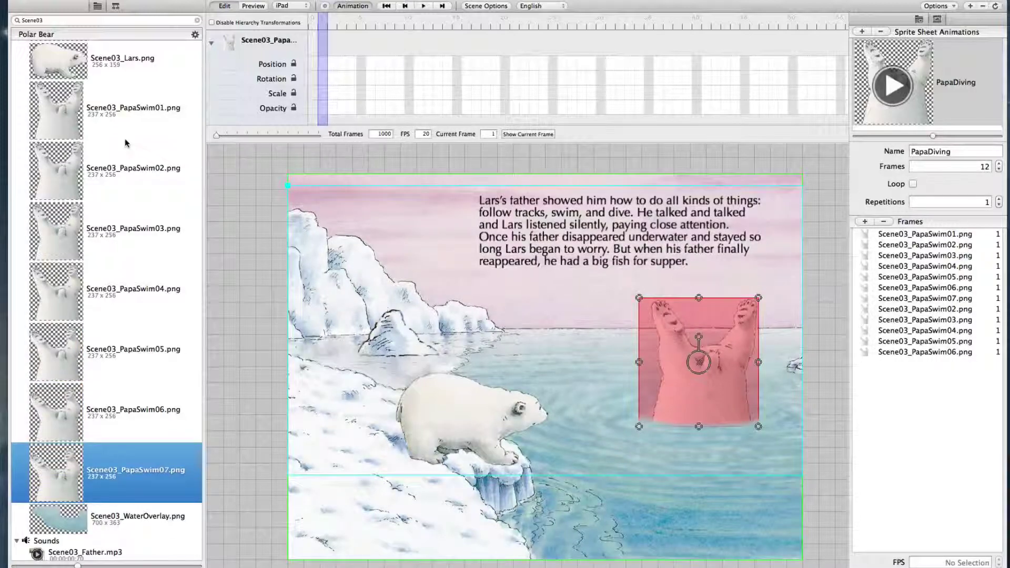
key("Up")
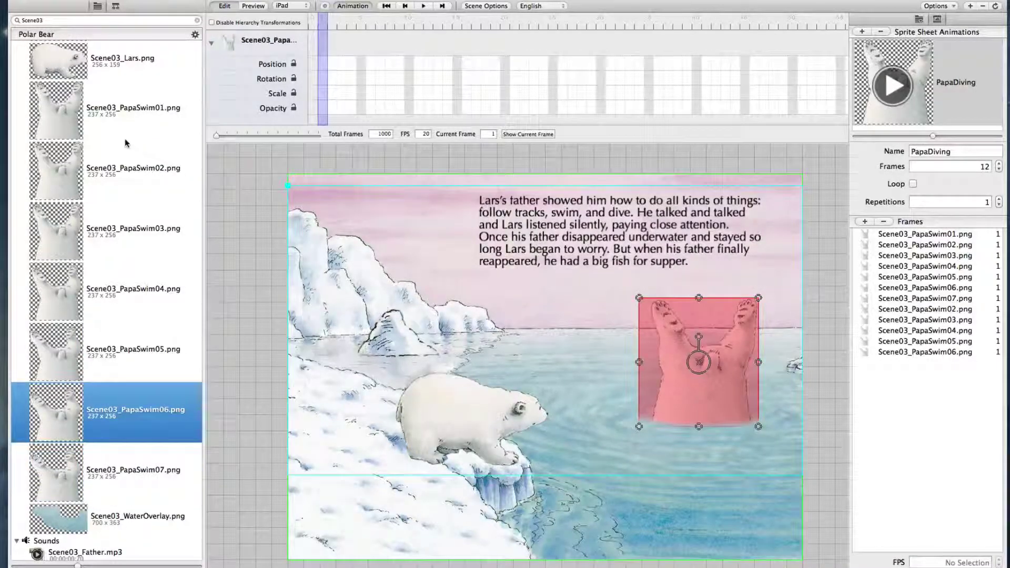
key("super+Up")
key("super+z")
key("Up")
key("Up")
key("Up")
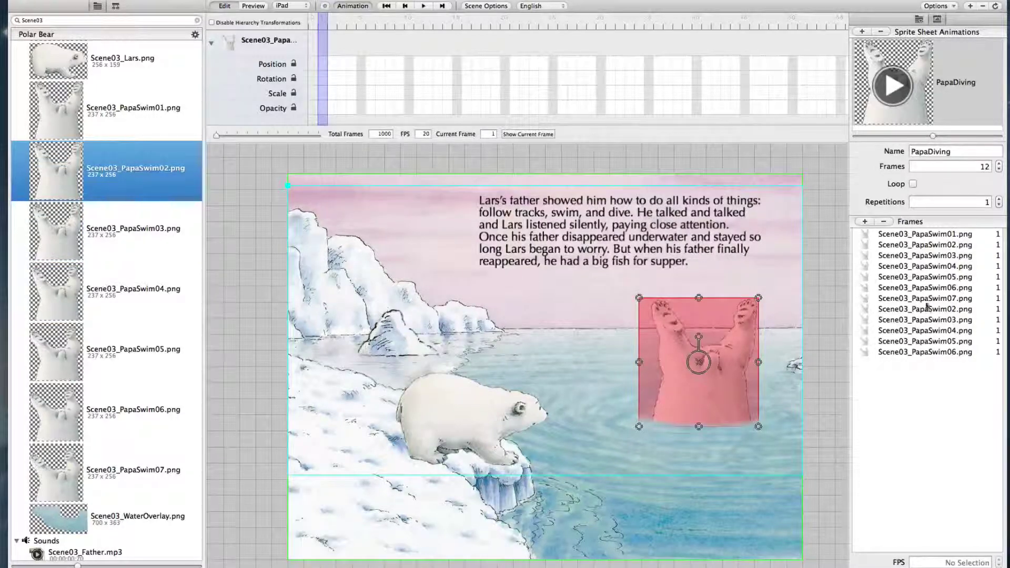
- Reorder the last frames so PapaSwim06, 05, 04, 03, 02 follow PapaSwim07
left_click(929, 309)
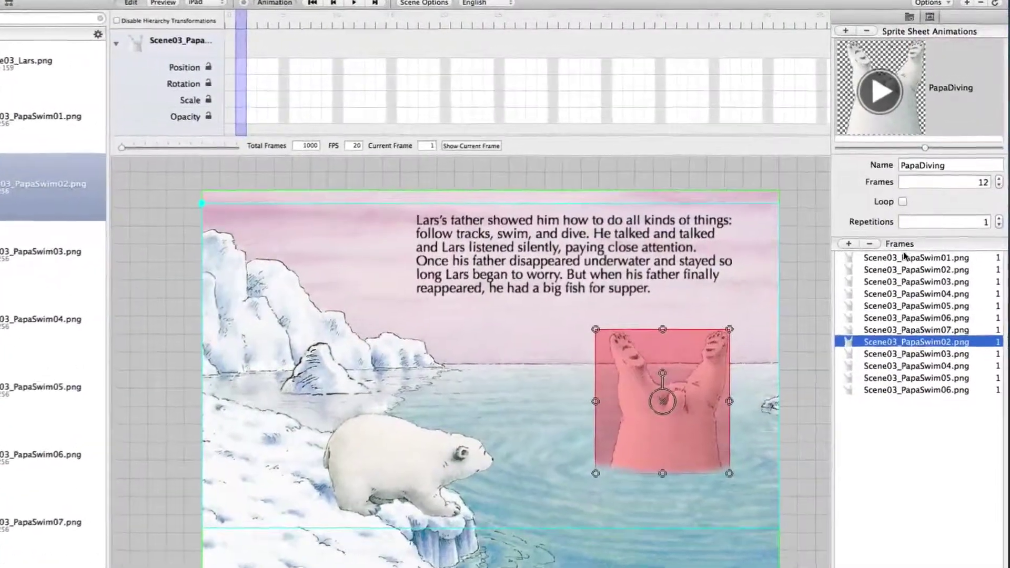
key("Up")
key("Up")
key("Up")
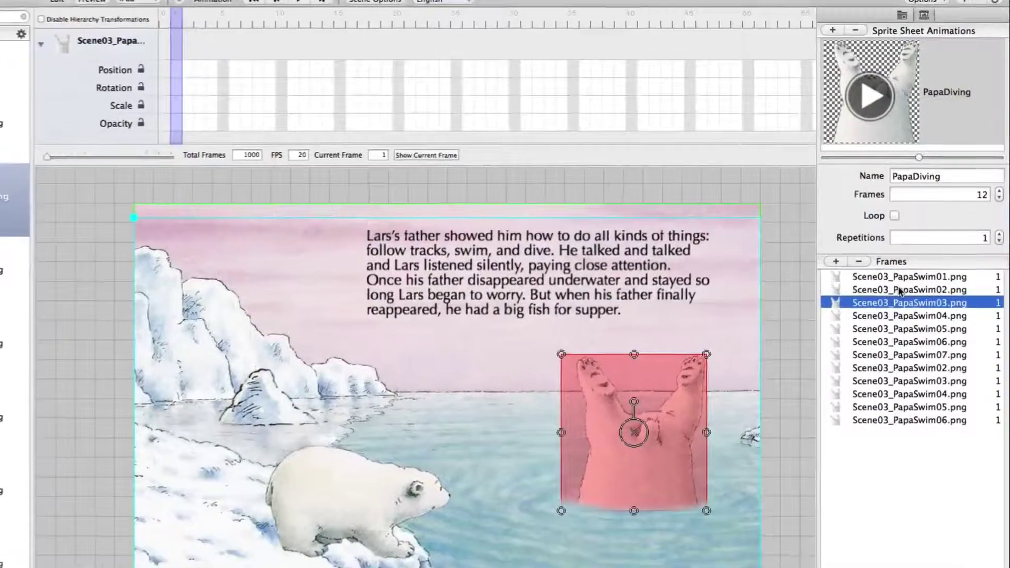
key("Down")
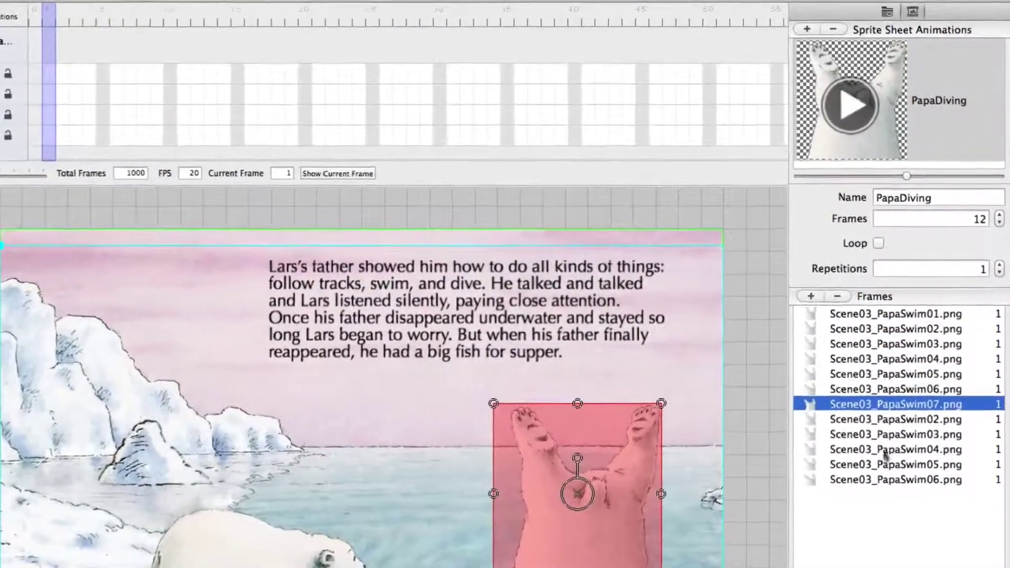
key("Down")
left_click(891, 457)
left_click_drag(878, 503, 867, 436)
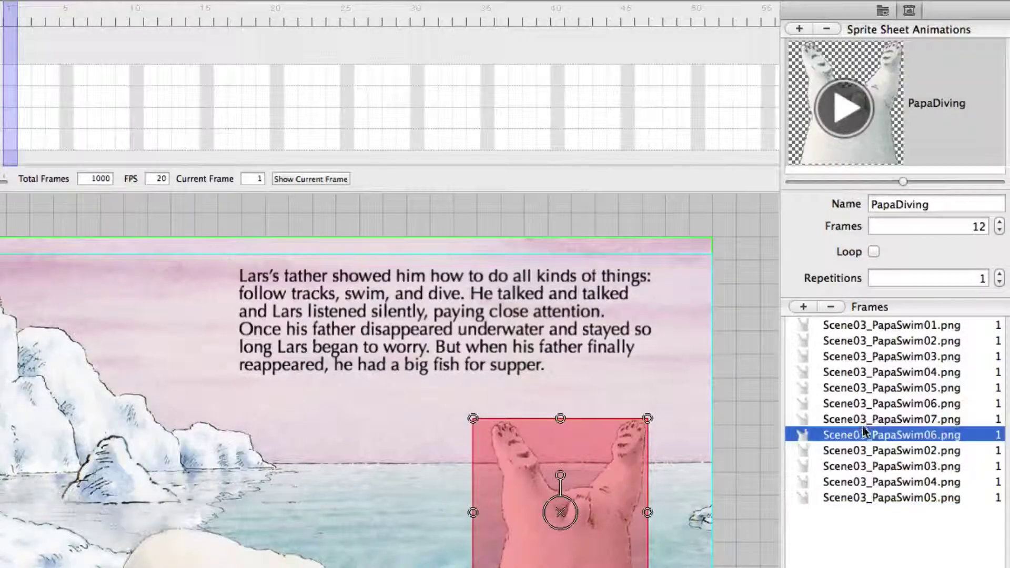
left_click(870, 497)
left_click_drag(869, 498, 867, 446)
left_click(873, 498)
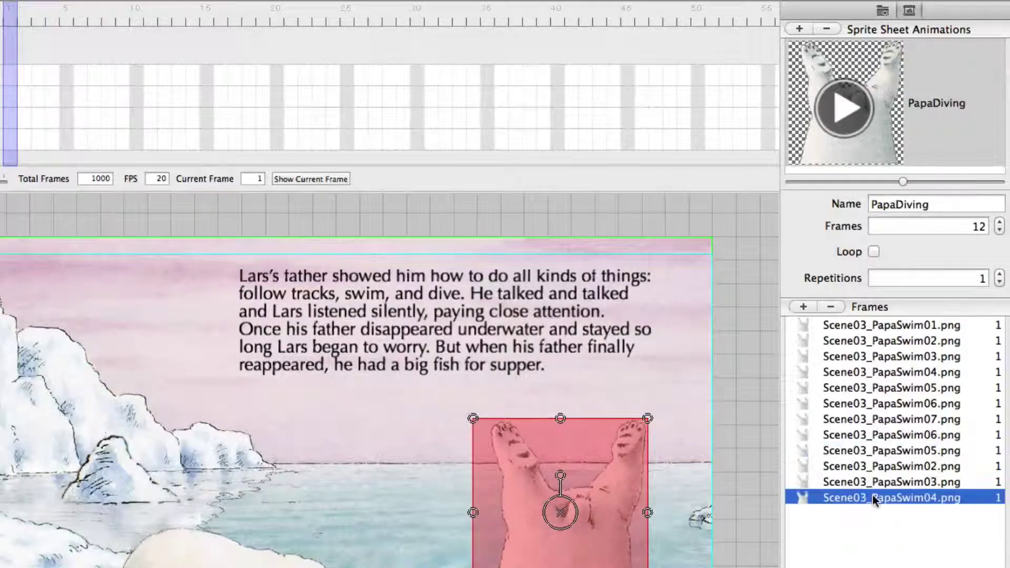
mouse_move(875, 496)
left_mouse_down()
mouse_move(871, 463)
mouse_move(873, 490)
mouse_move(873, 480)
left_mouse_up()
left_click(874, 498)
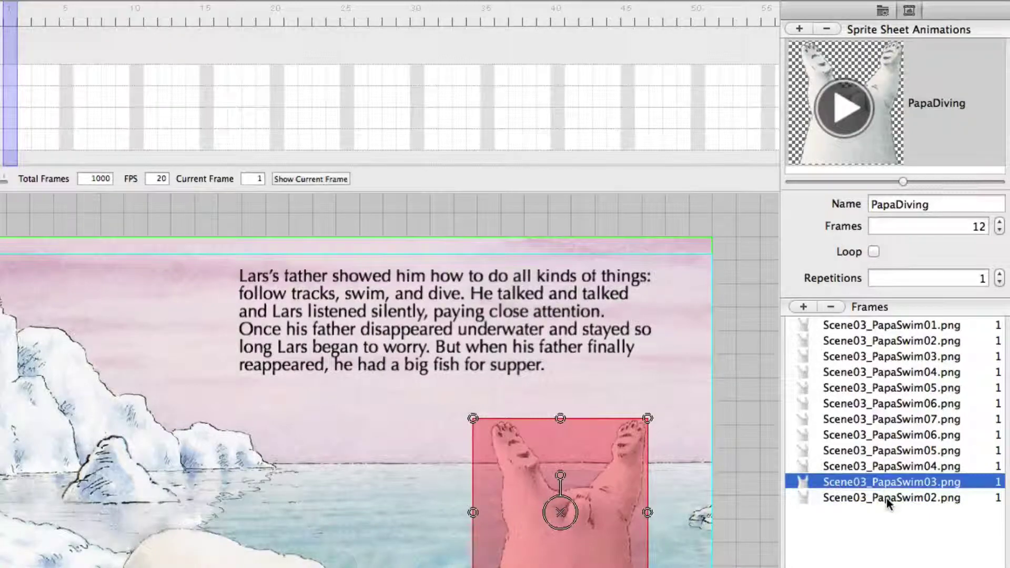
left_click(886, 498)
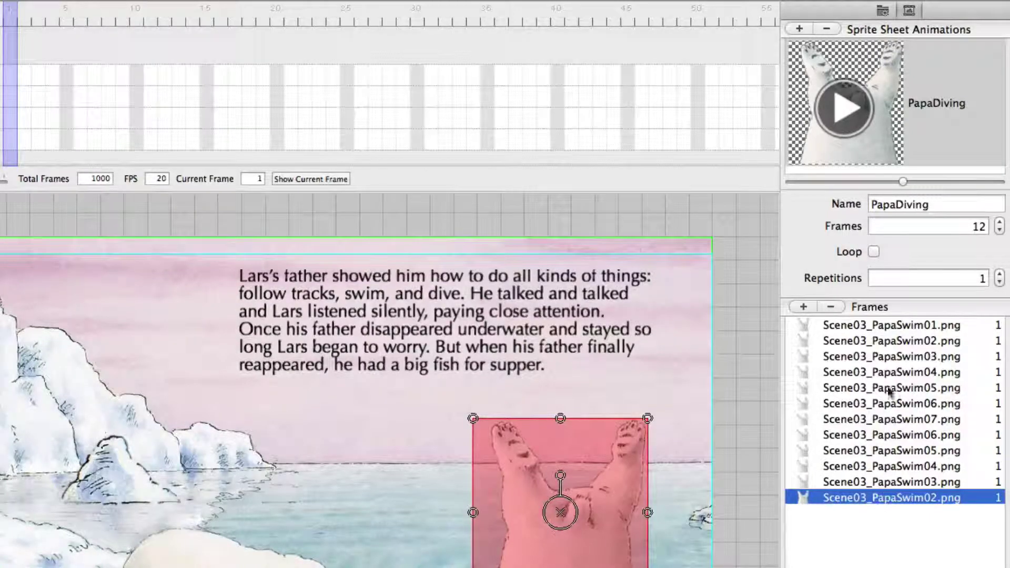
- Try 3 repetitions with a preview, then set PapaDiving's Repetitions back to 1
double_click(1000, 274)
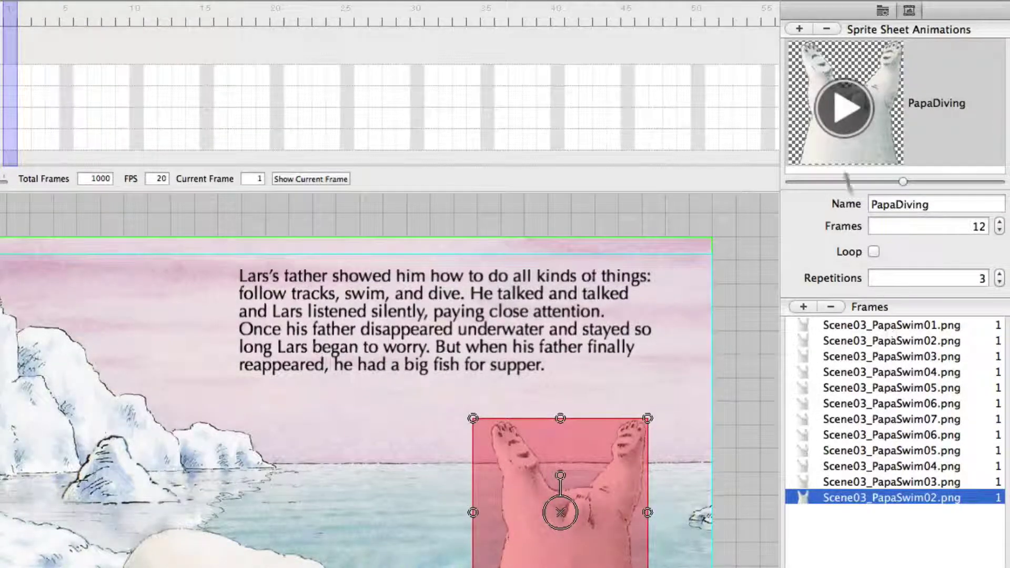
left_click(844, 124)
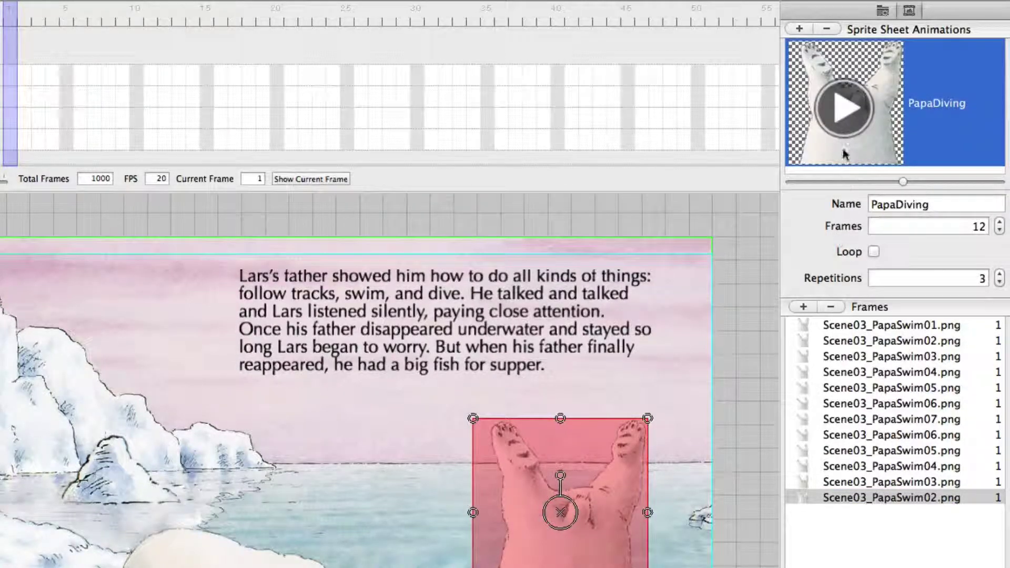
left_click(836, 123)
left_click(999, 283)
left_click(999, 283)
left_click(894, 550)
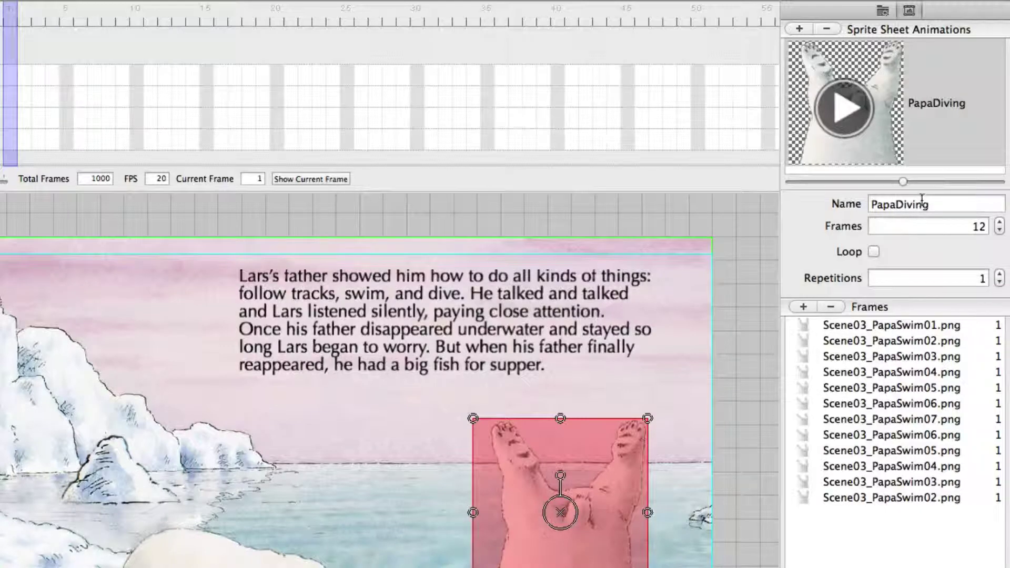
left_click(890, 421)
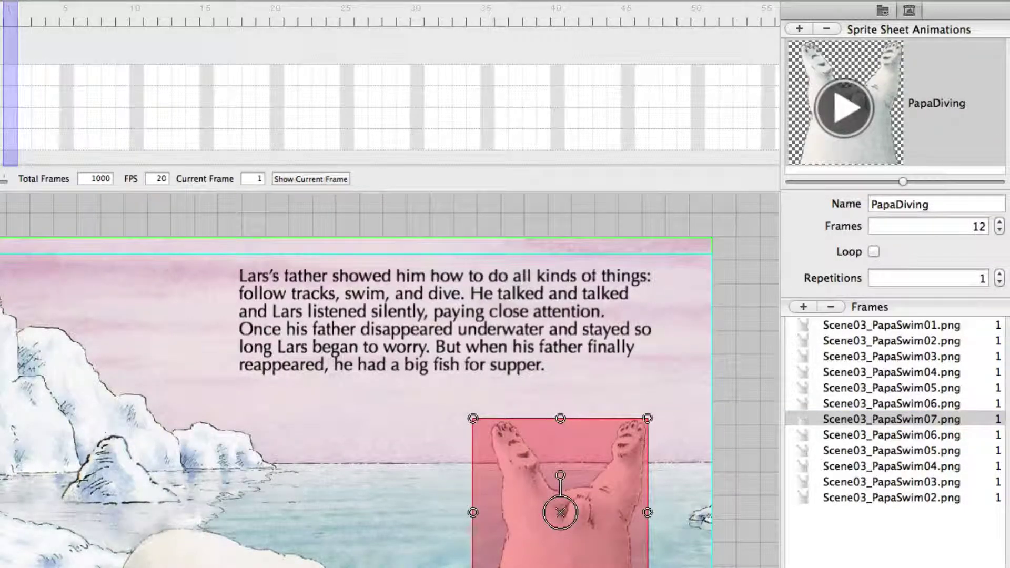
type("20")
key("Return")
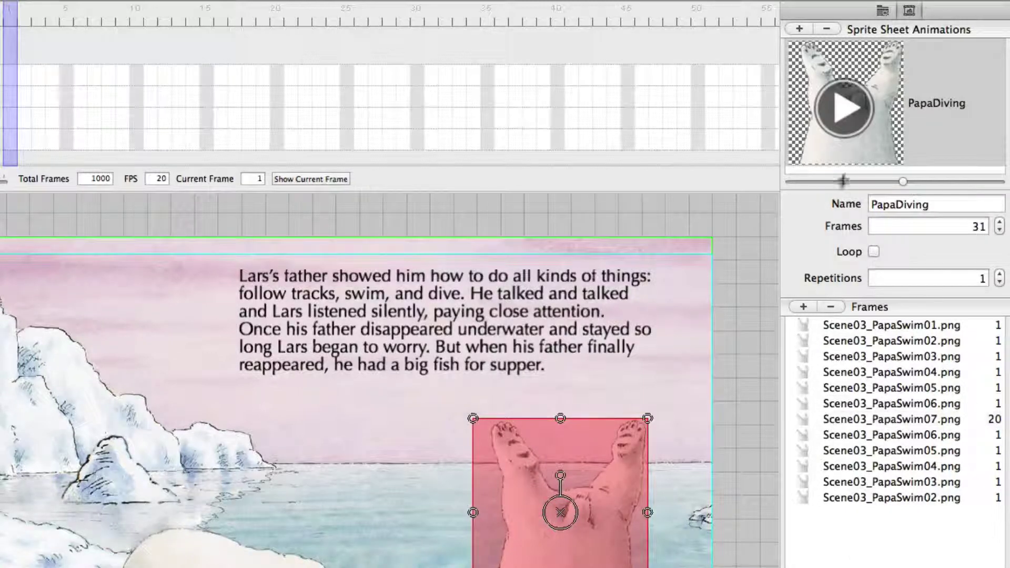
left_click(846, 126)
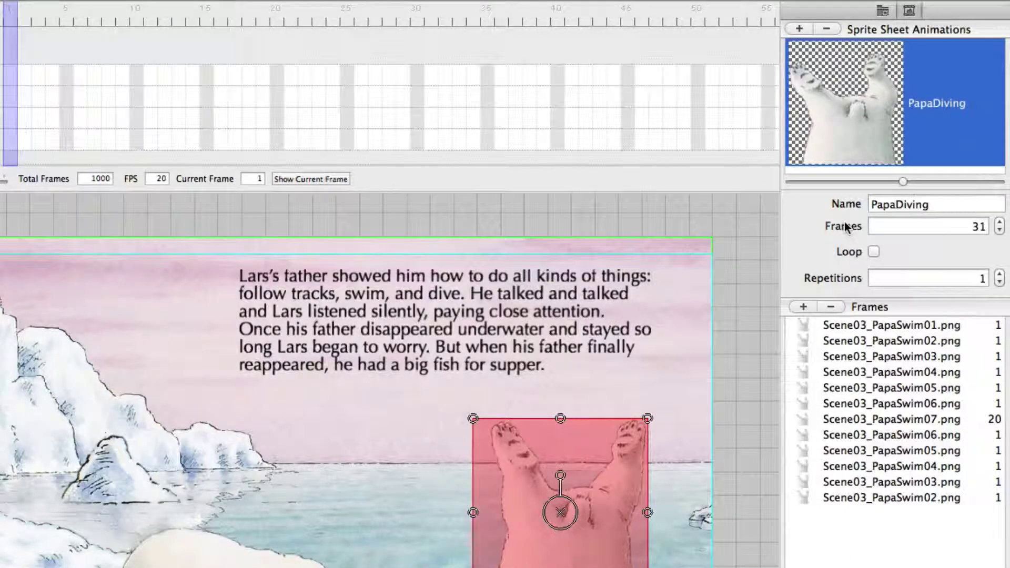
key("super+z")
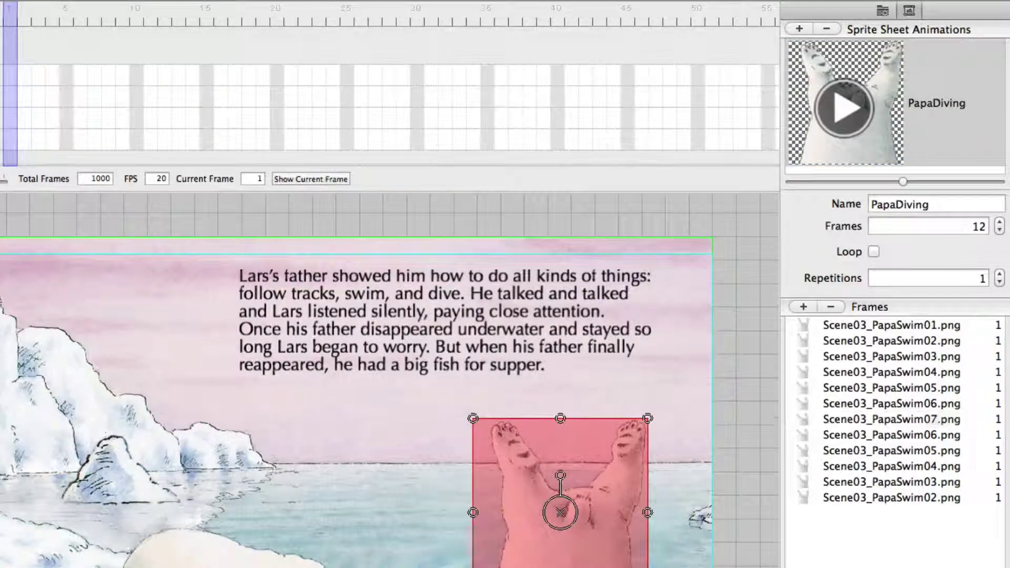
- Select the papa bear sprite in the water and set its Sprite Sheet to PapaDiving
left_click(883, 10)
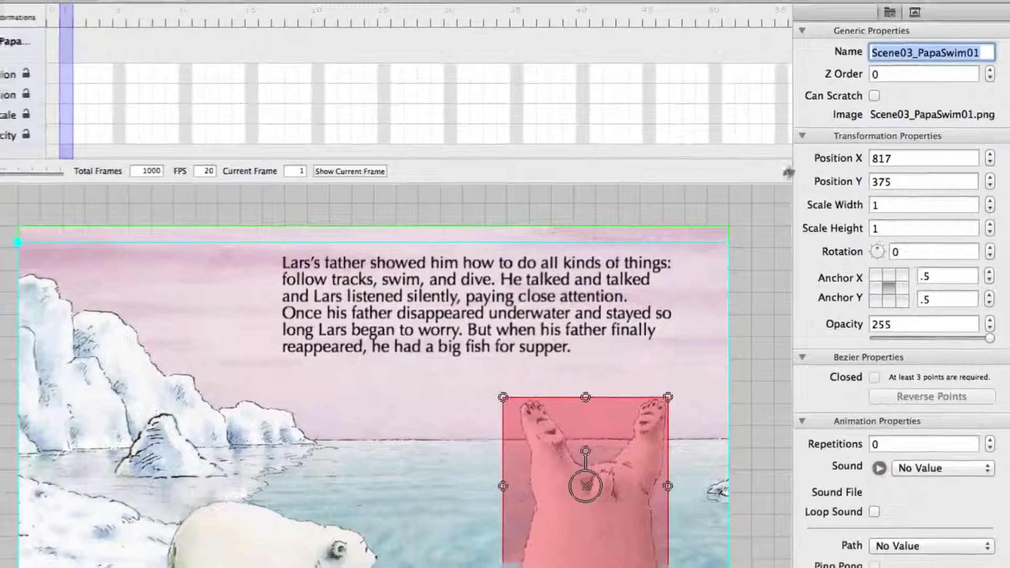
left_click(755, 208)
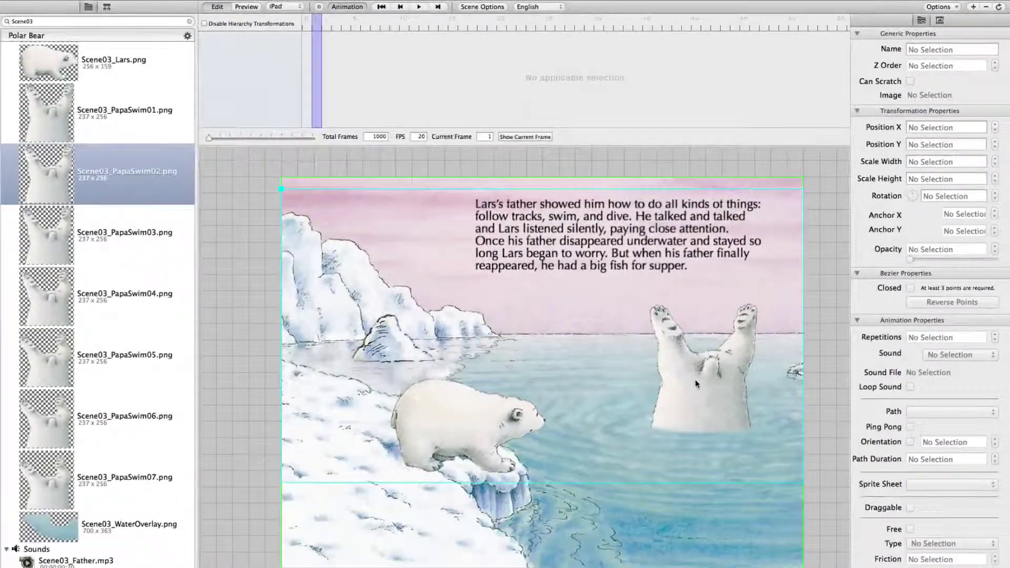
left_click(695, 383)
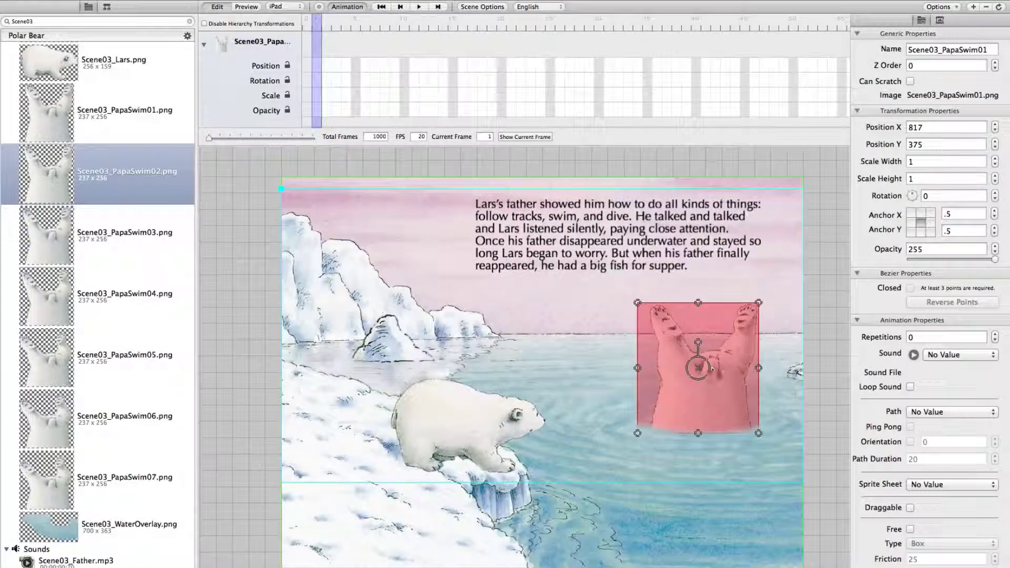
scroll(105, 158, "up", 2)
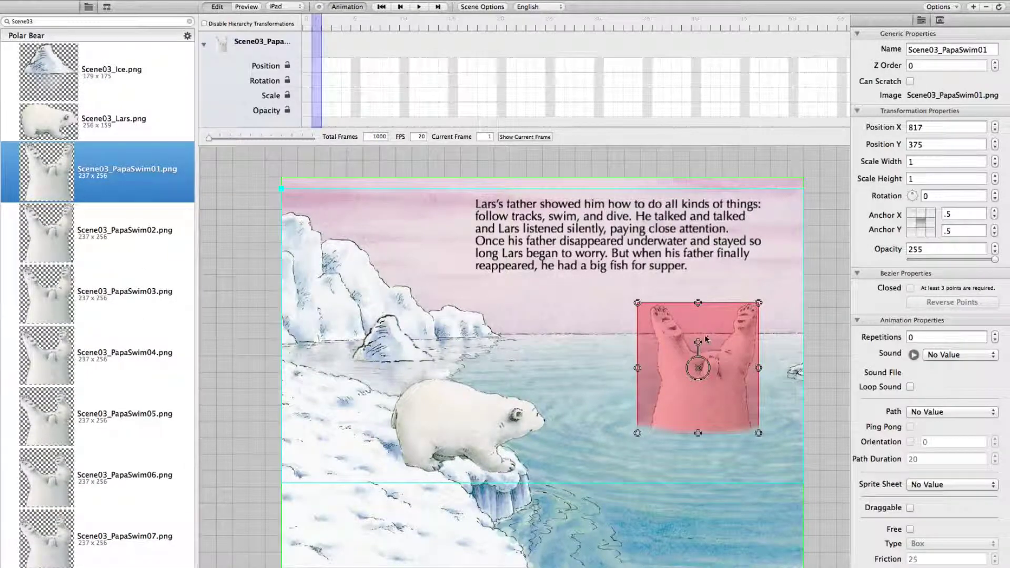
scroll(866, 361, "down", 6)
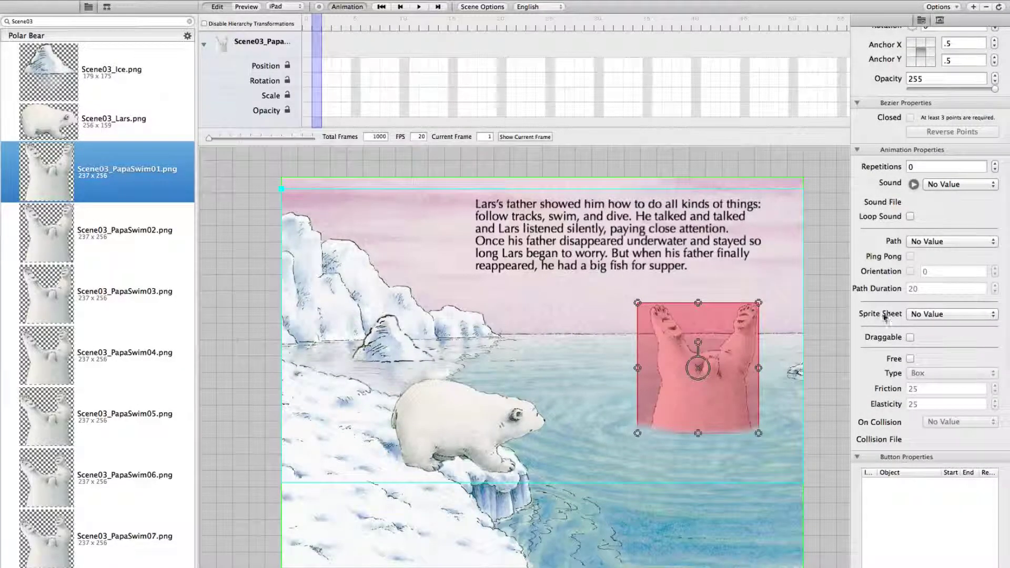
left_click(964, 314)
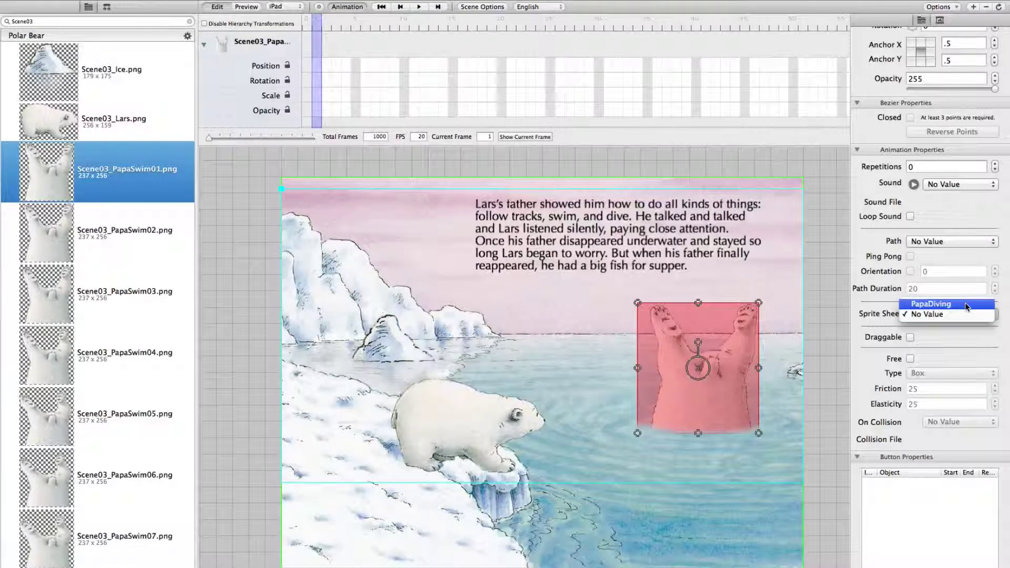
left_click(966, 305)
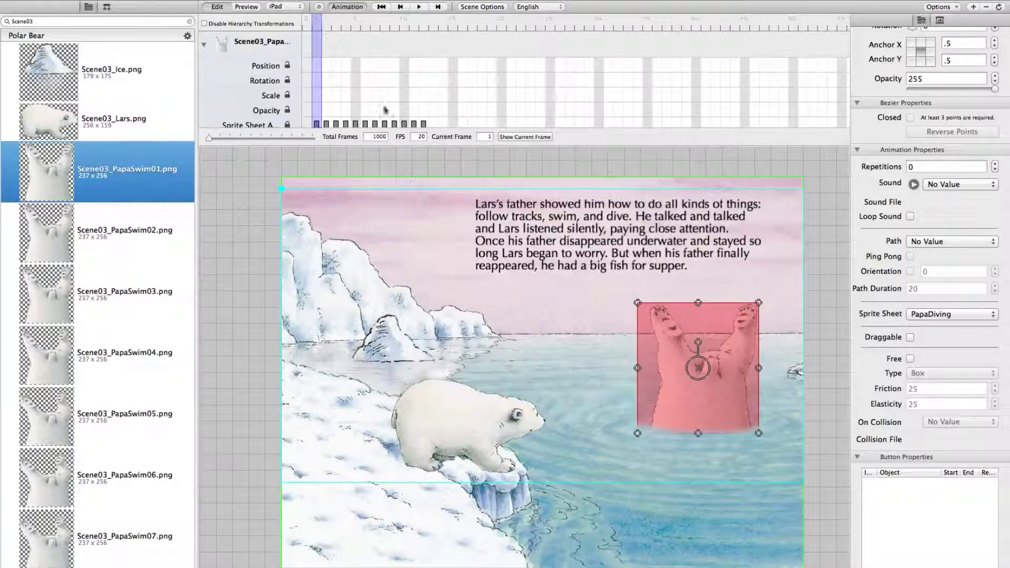
- Make the timeline taller, widen the track-name column, and scrub to frame 3
left_click_drag(398, 146, 398, 165)
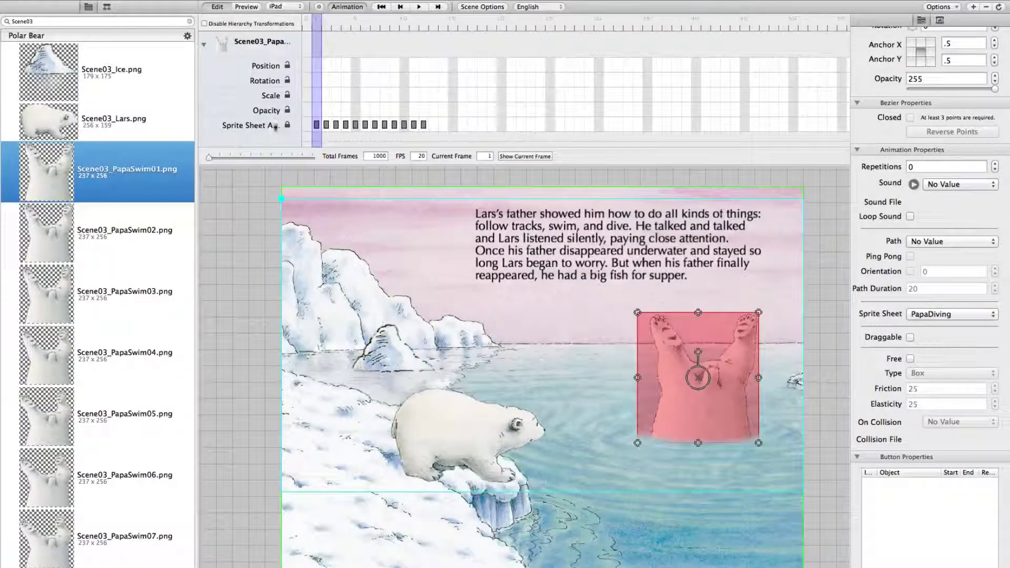
left_click_drag(303, 23, 352, 23)
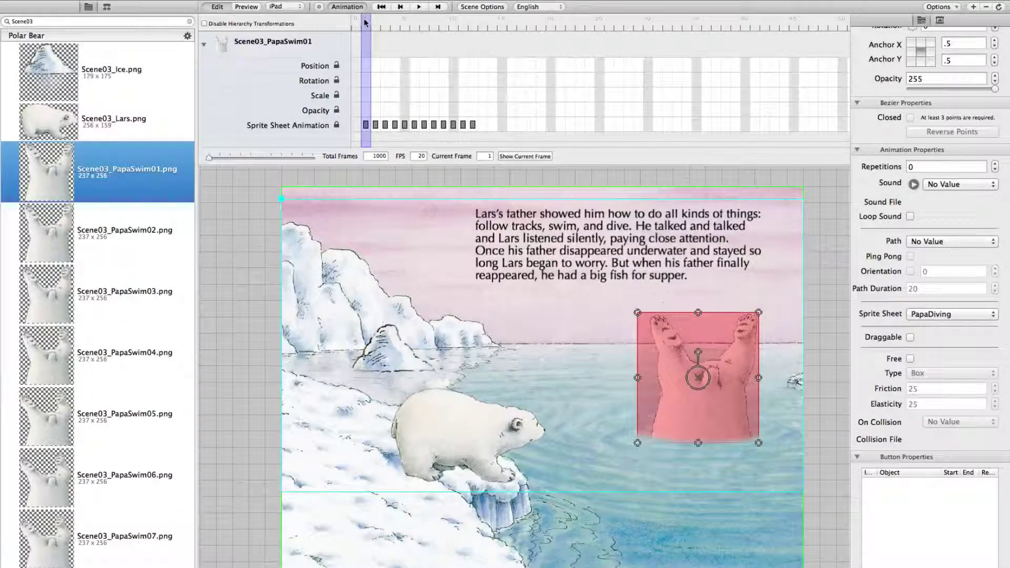
mouse_move(369, 22)
left_mouse_down()
mouse_move(471, 26)
mouse_move(366, 26)
left_mouse_up()
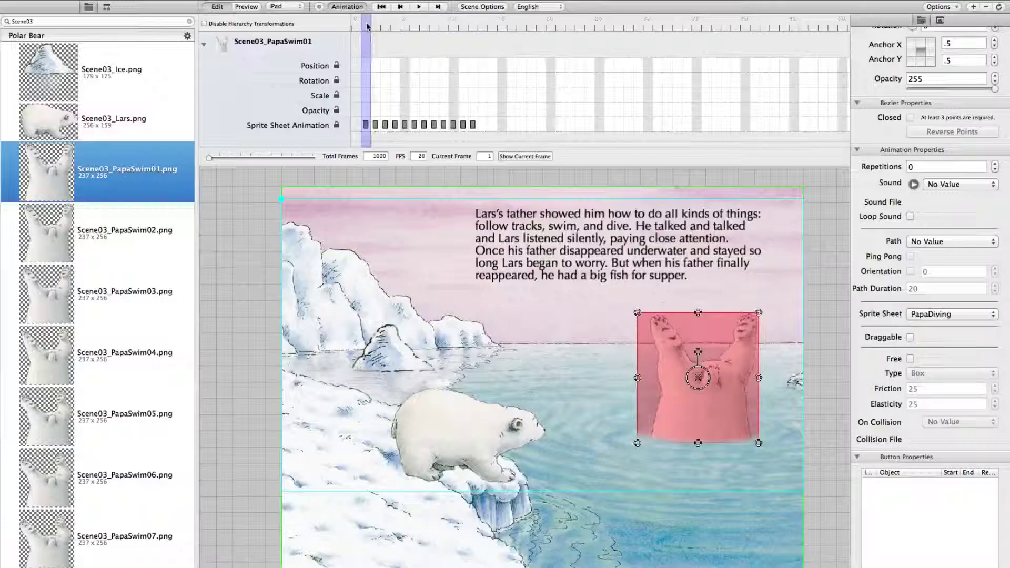
- Preview the scene, set the father sprite's Repetitions to 1, and preview again
left_click(494, 172)
key("super+p")
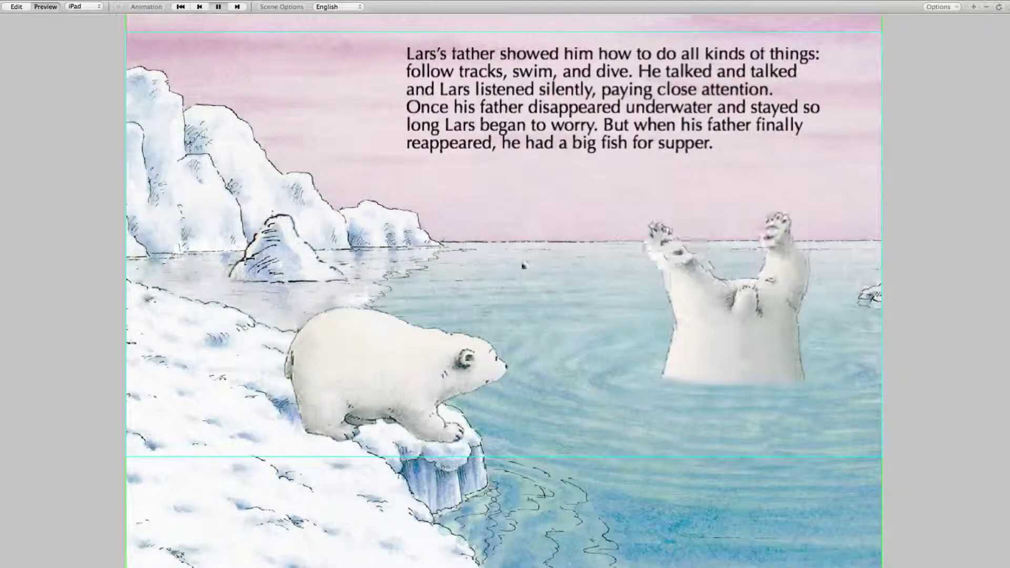
key("Escape")
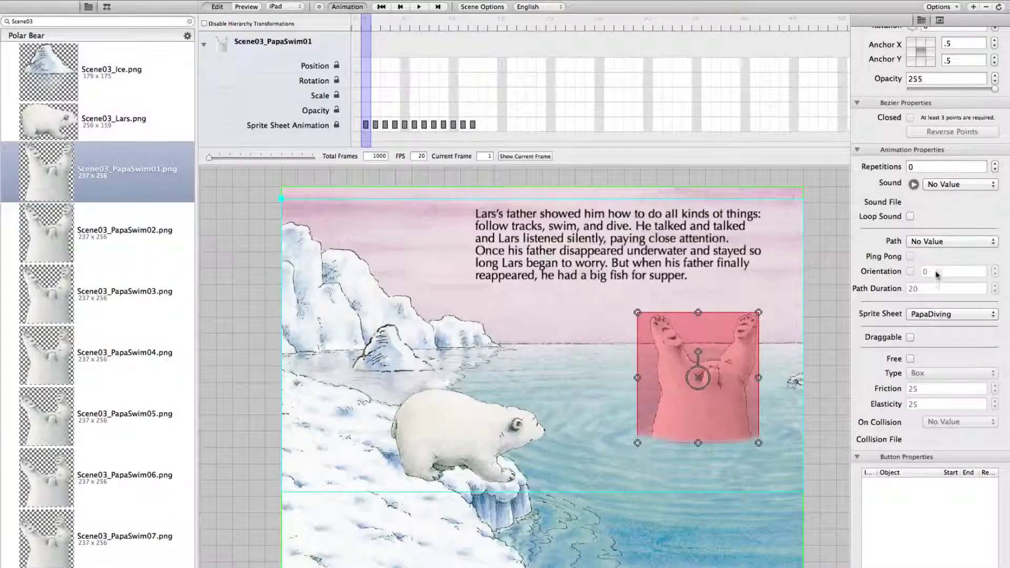
scroll(937, 283, "up", 5)
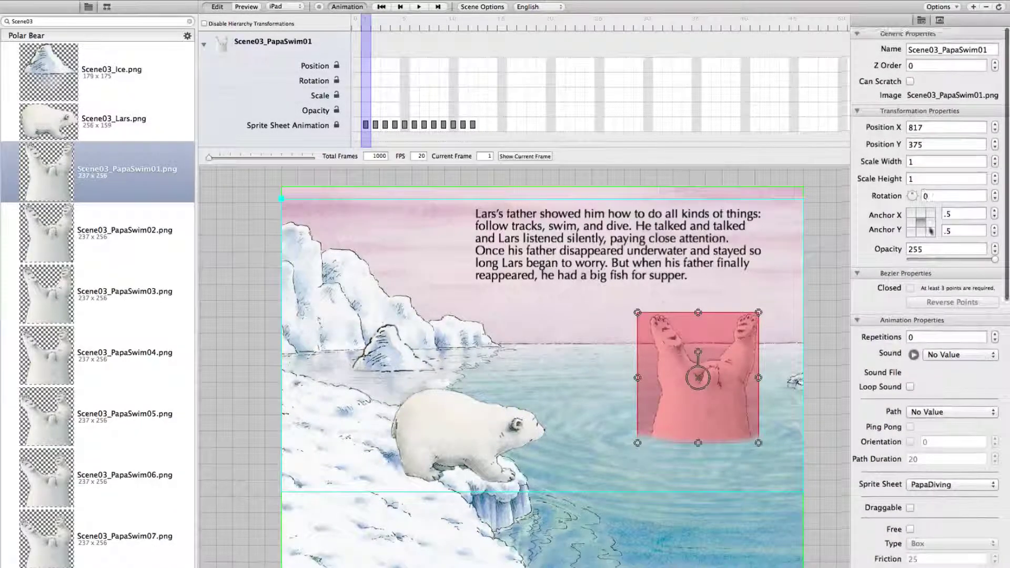
left_click(995, 334)
left_click(823, 278)
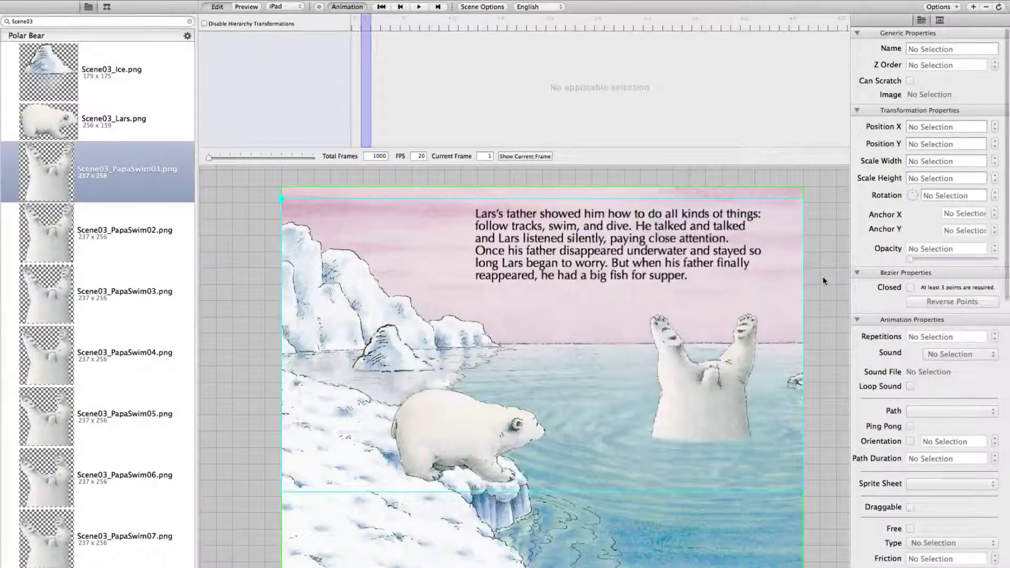
key("super+r")
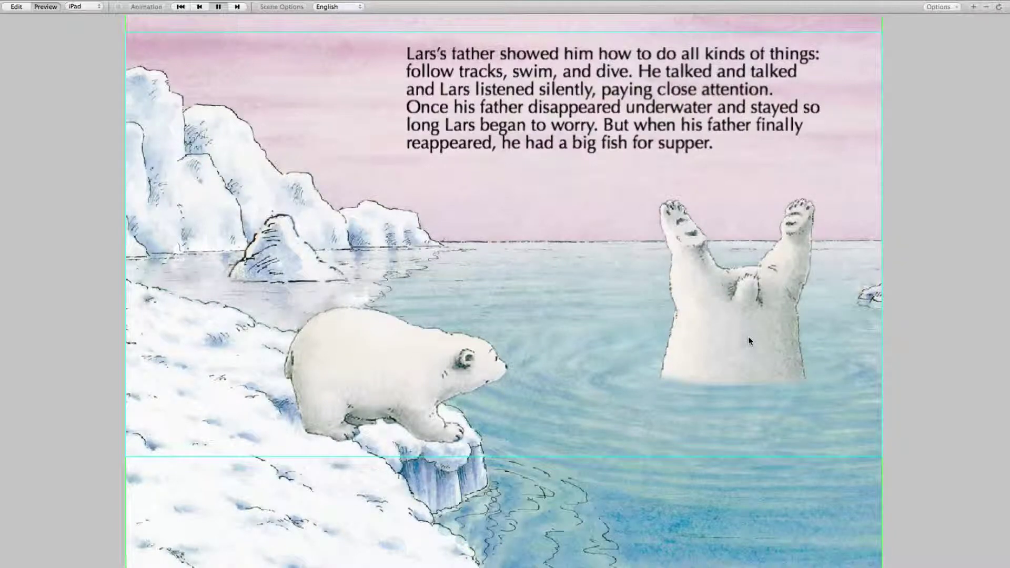
key("super+r")
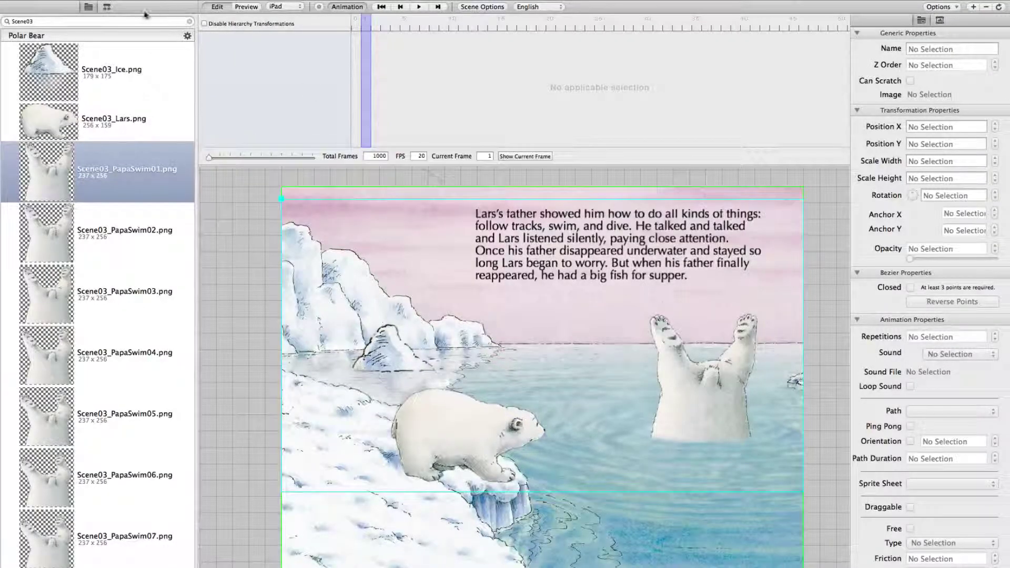
- Add a Button from the Scene Navigator and name it PapaButton
left_click(107, 7)
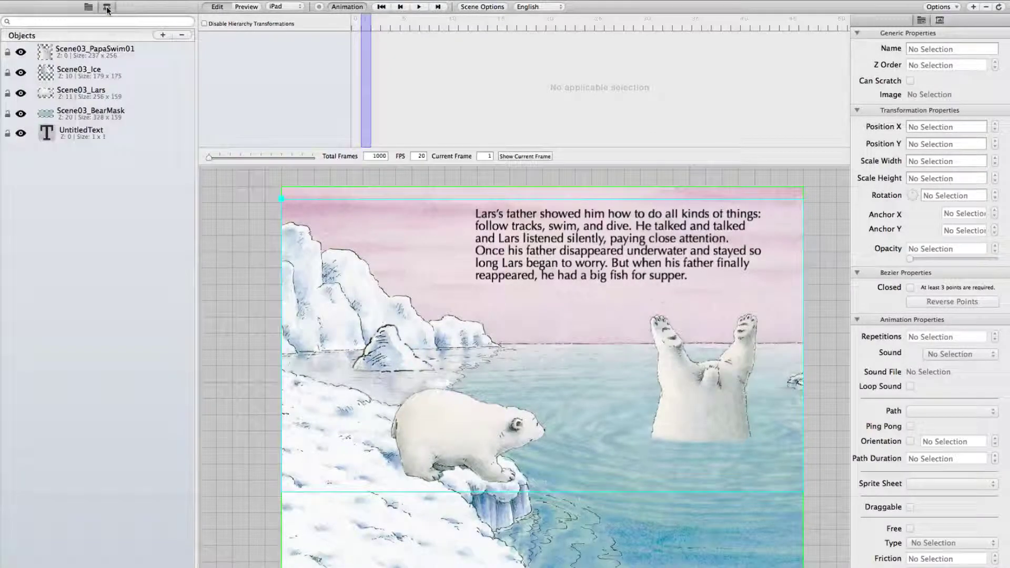
left_click(163, 35)
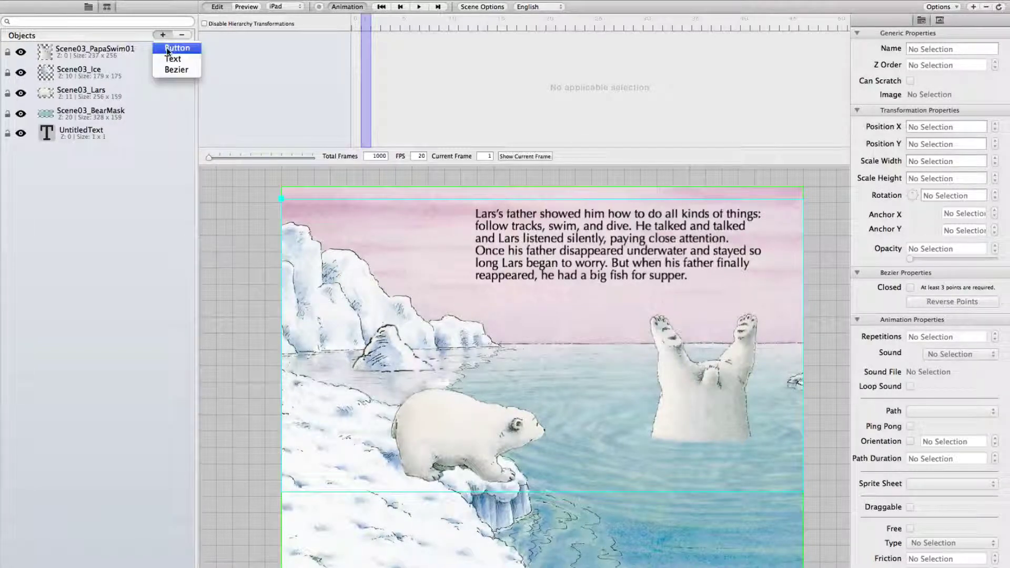
left_click(168, 49)
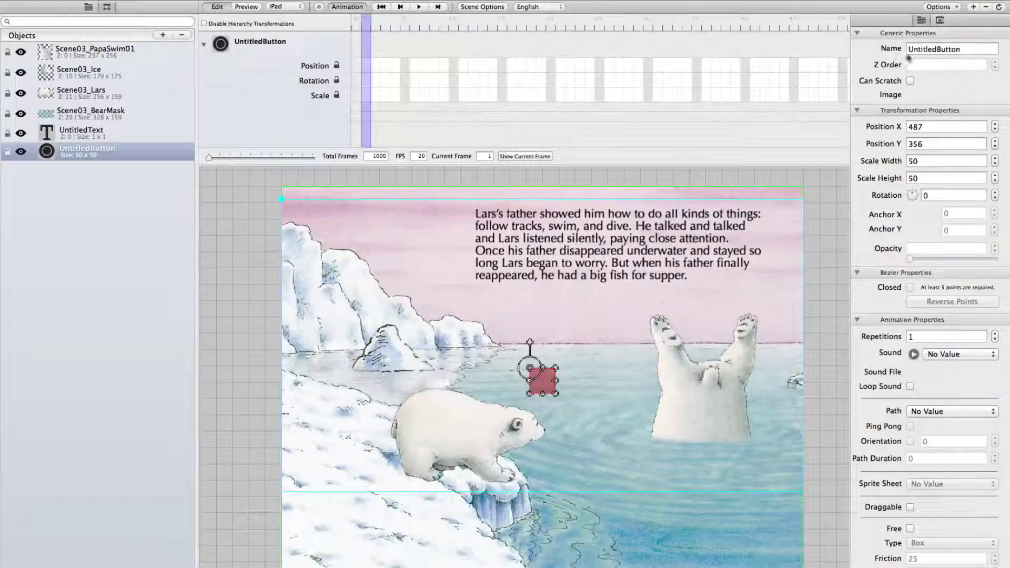
double_click(927, 49)
type("PapaButton")
key("Return")
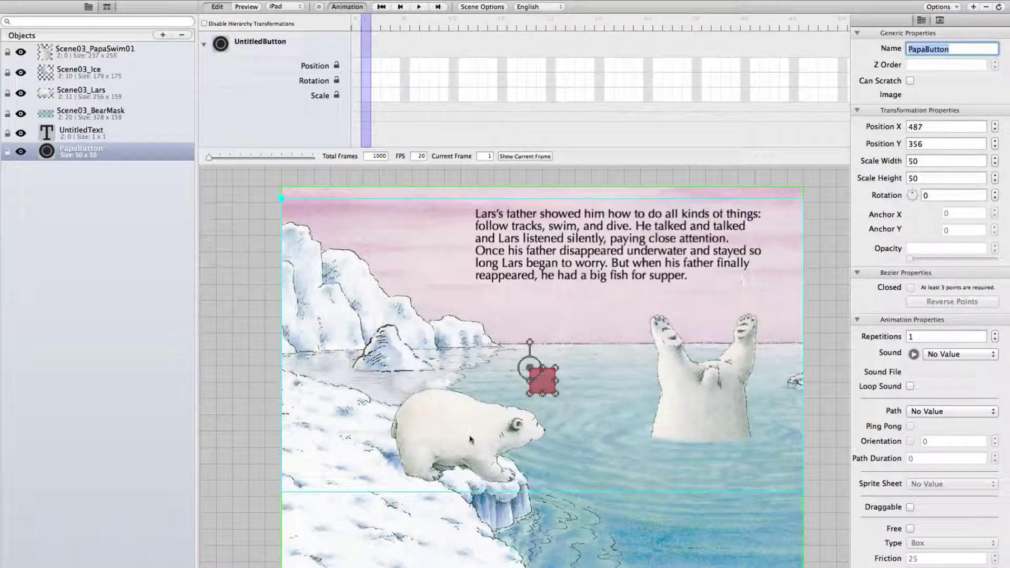
- Resize PapaButton to 248 × 297 and position it at 706, 238 over the father bear
left_click_drag(557, 396, 657, 522)
left_click_drag(601, 465, 712, 405)
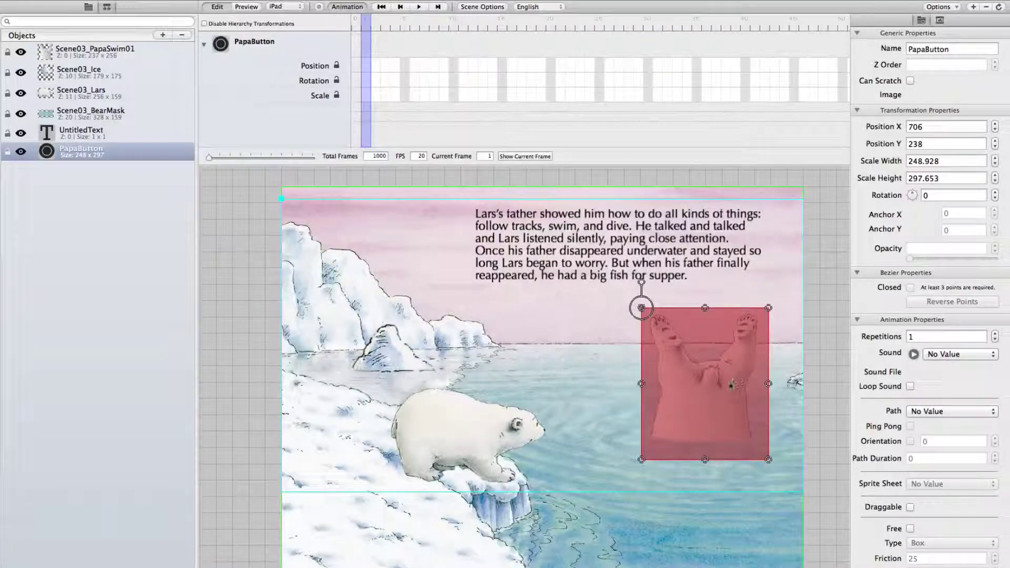
scroll(861, 376, "down", 10)
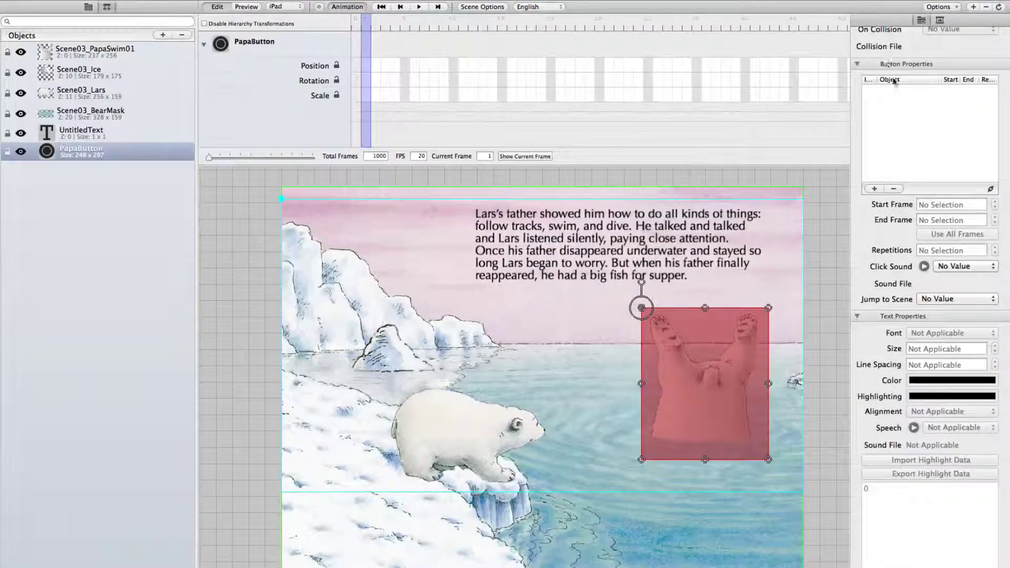
- Have PapaButton animate Scene03_PapaSwim01 with the repetitions set to 3
left_click(875, 189)
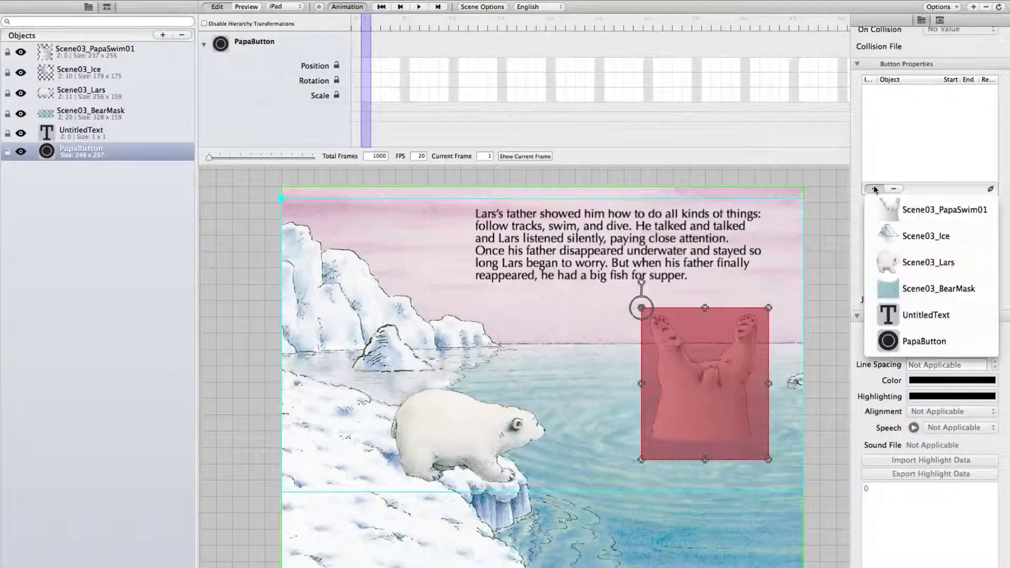
left_click(889, 212)
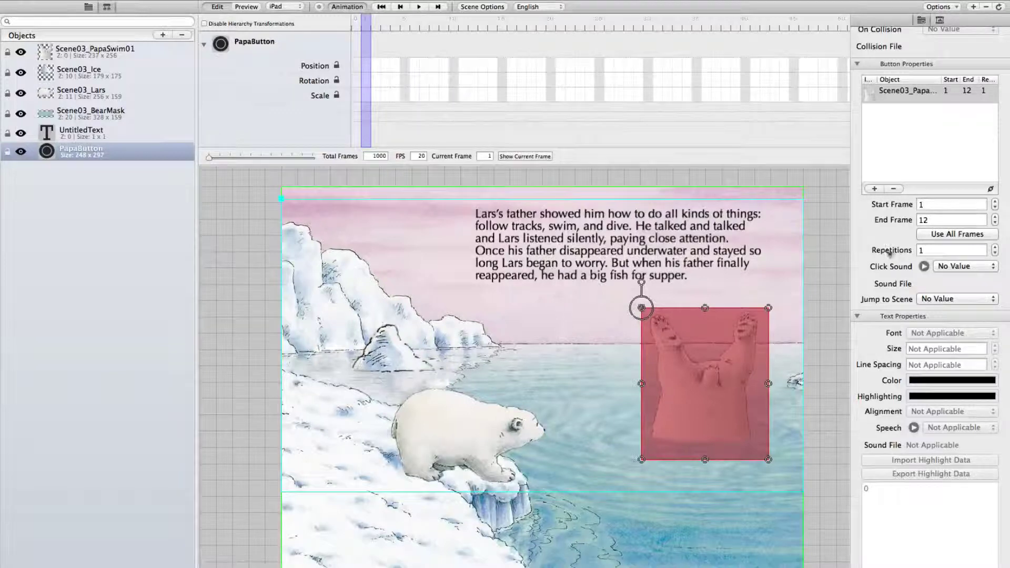
left_click(994, 247)
left_click(969, 251)
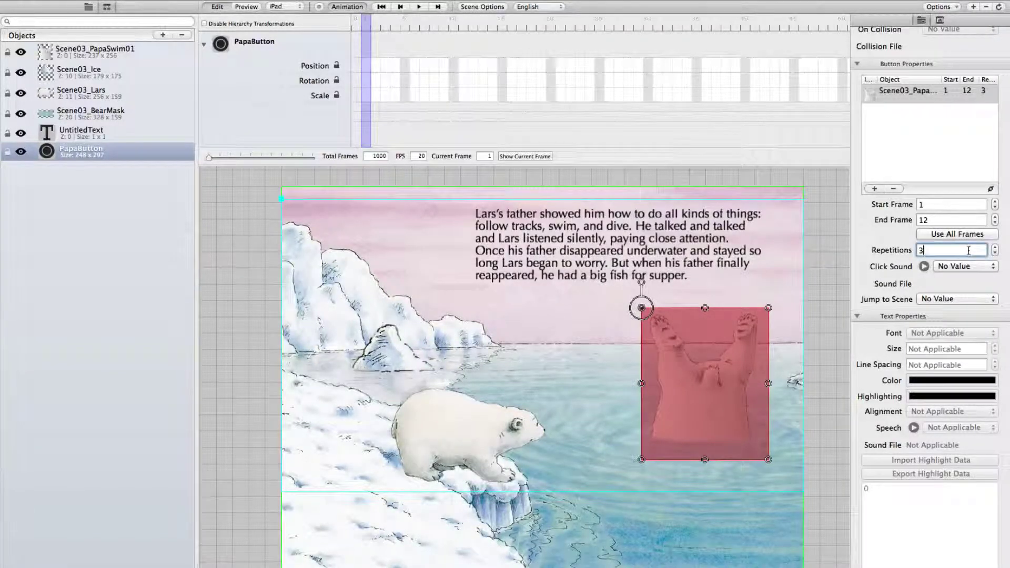
- Set Scene03_Splash.mp3 as PapaButton's click sound and play it to check
left_click(963, 266)
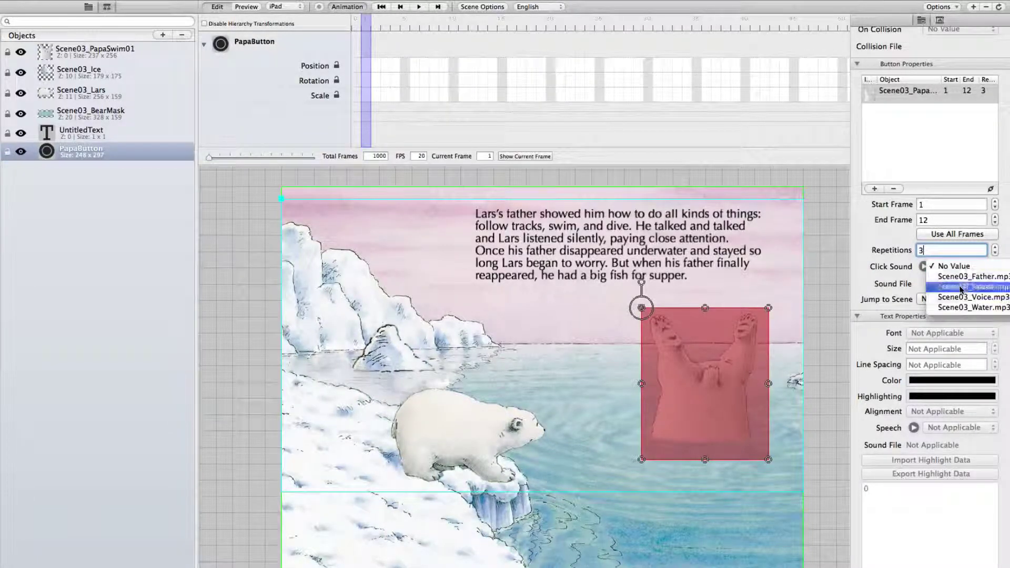
left_click(968, 286)
left_click(924, 266)
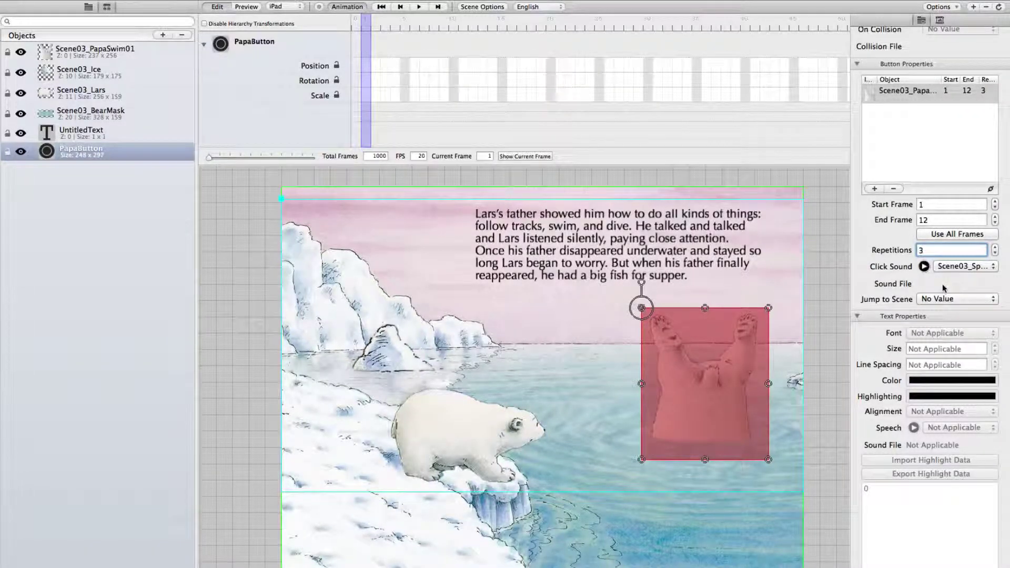
left_click(813, 265)
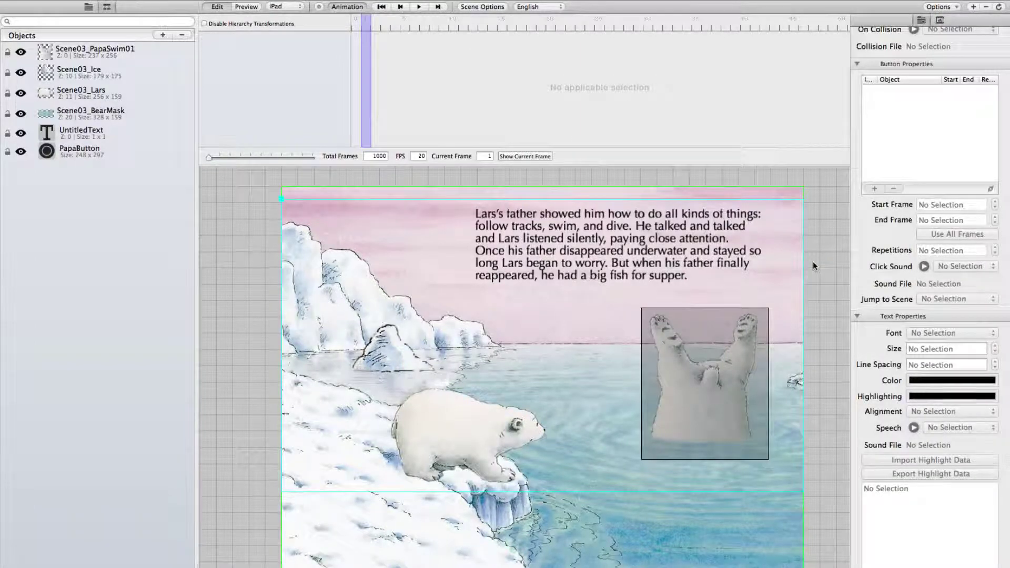
key("super+r")
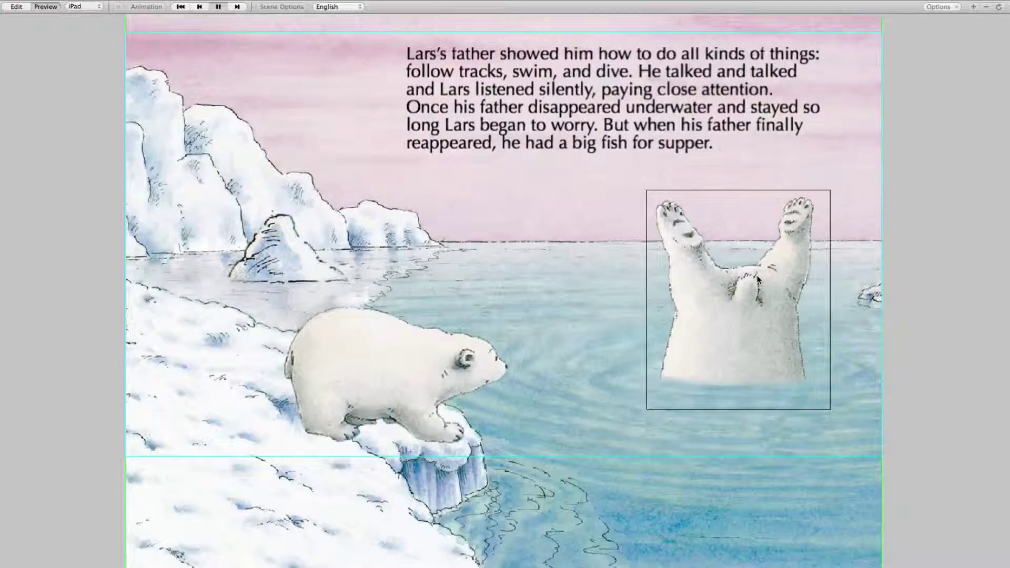
key("Escape")
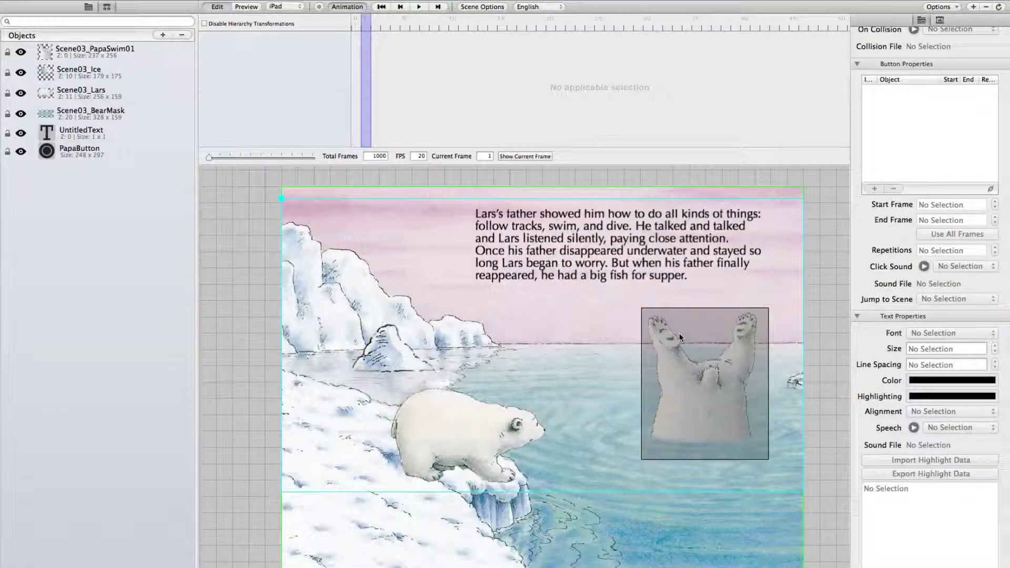
left_click(88, 51)
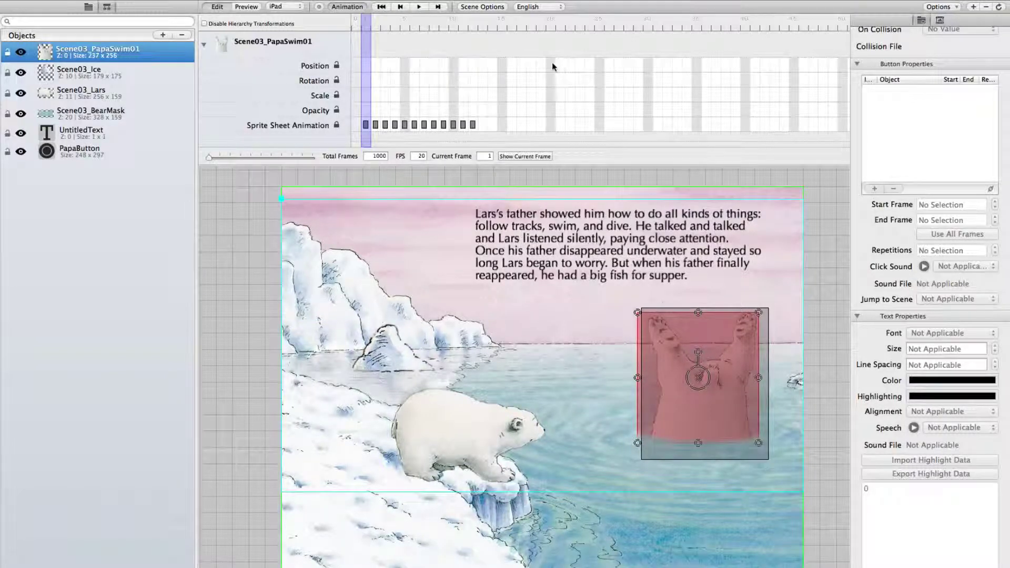
- Record position keyframes at frames 1 and 20, shift the father sprite left, and preview
left_click(319, 7)
left_click(366, 64)
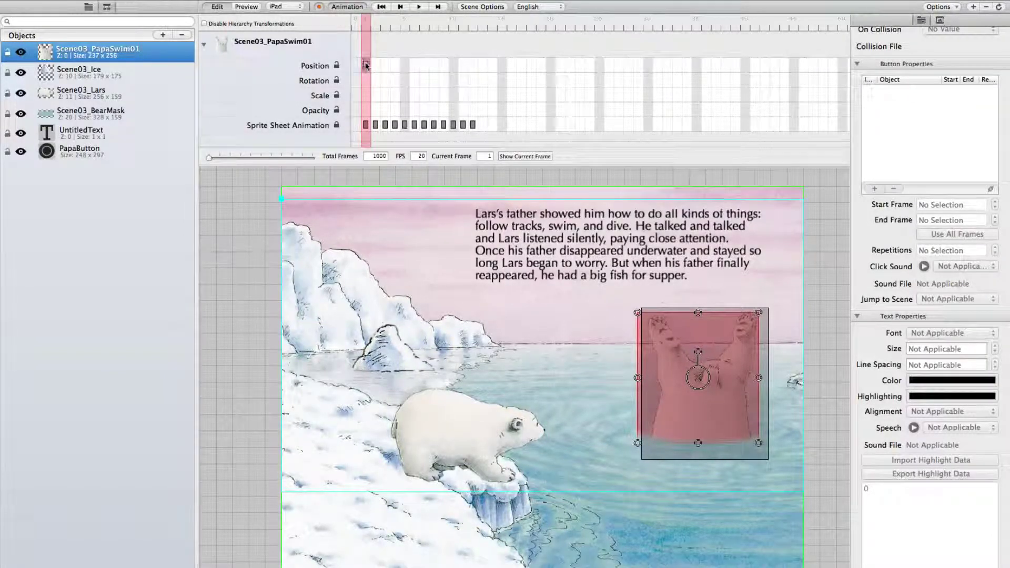
left_click(555, 24)
left_click(551, 24)
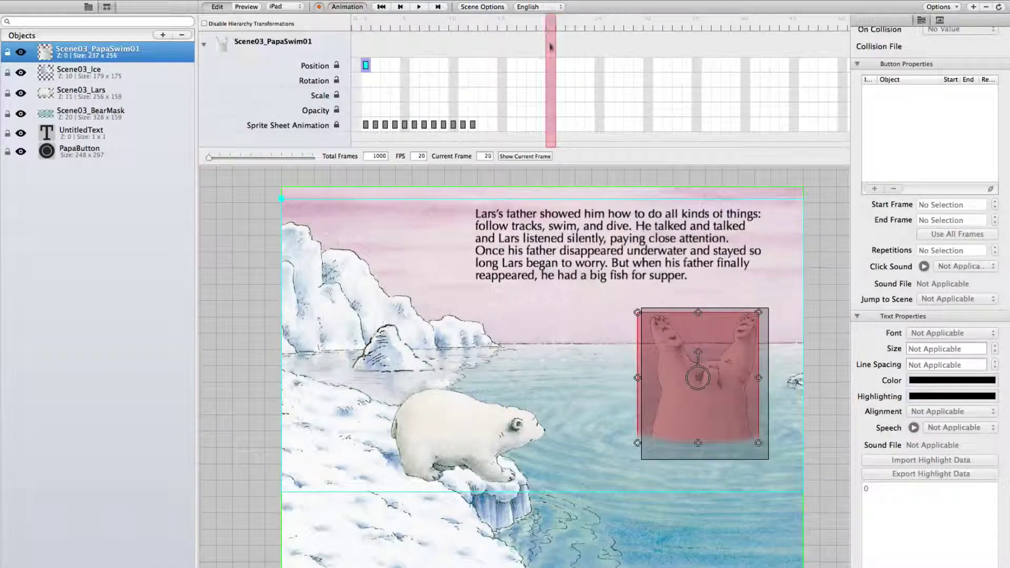
left_click(550, 65)
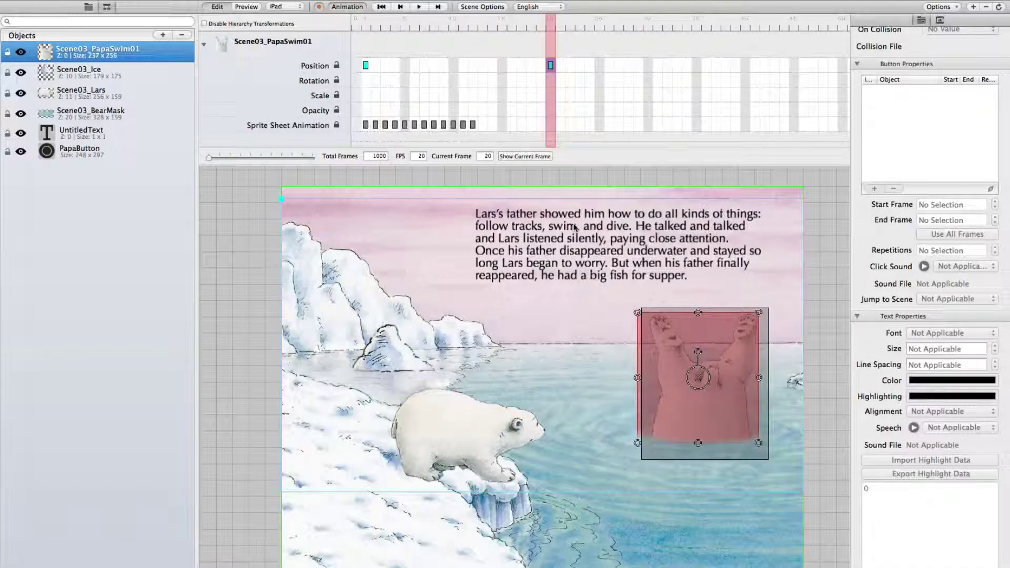
left_click_drag(640, 363, 584, 363)
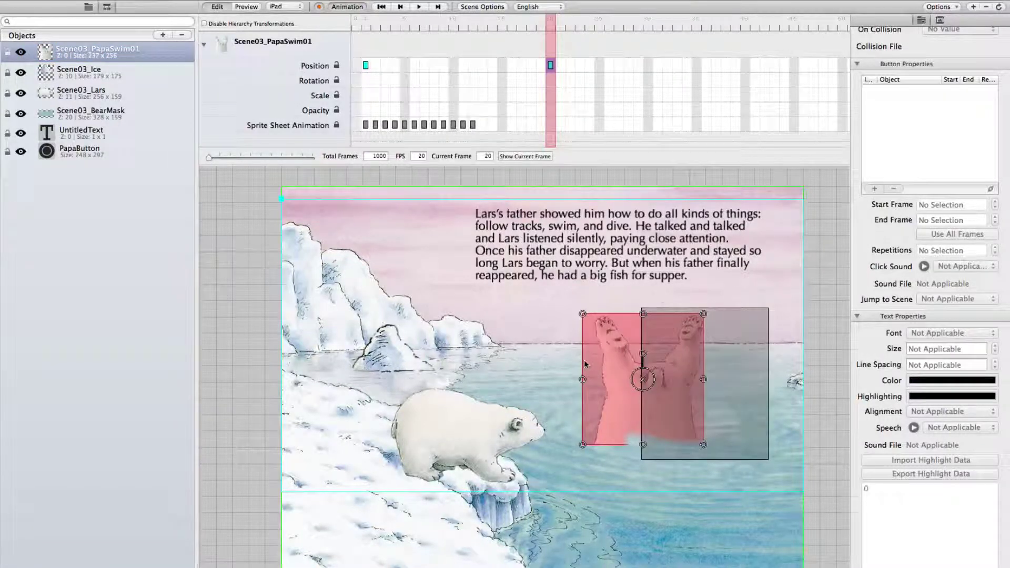
left_click(572, 182)
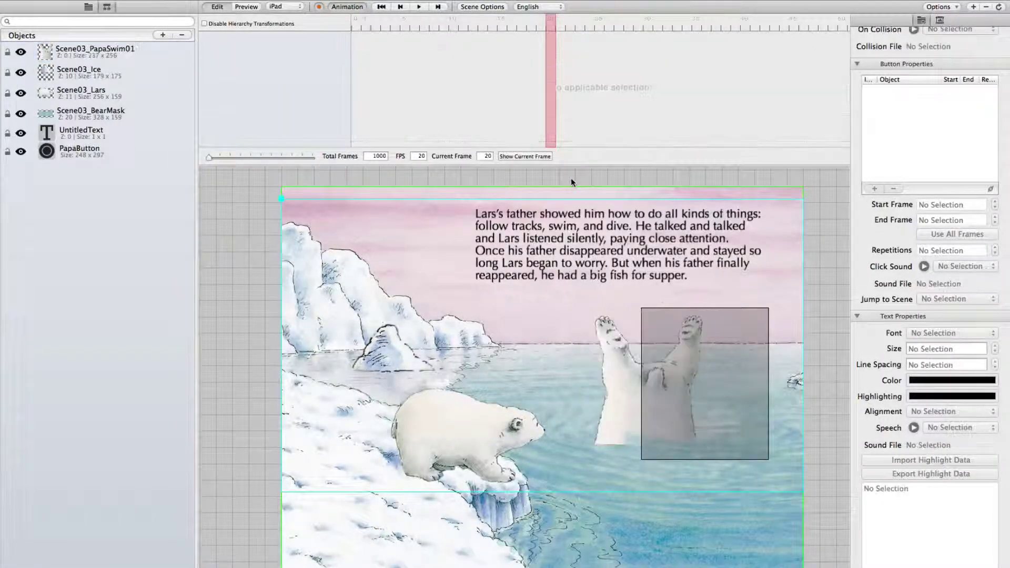
key("super+r")
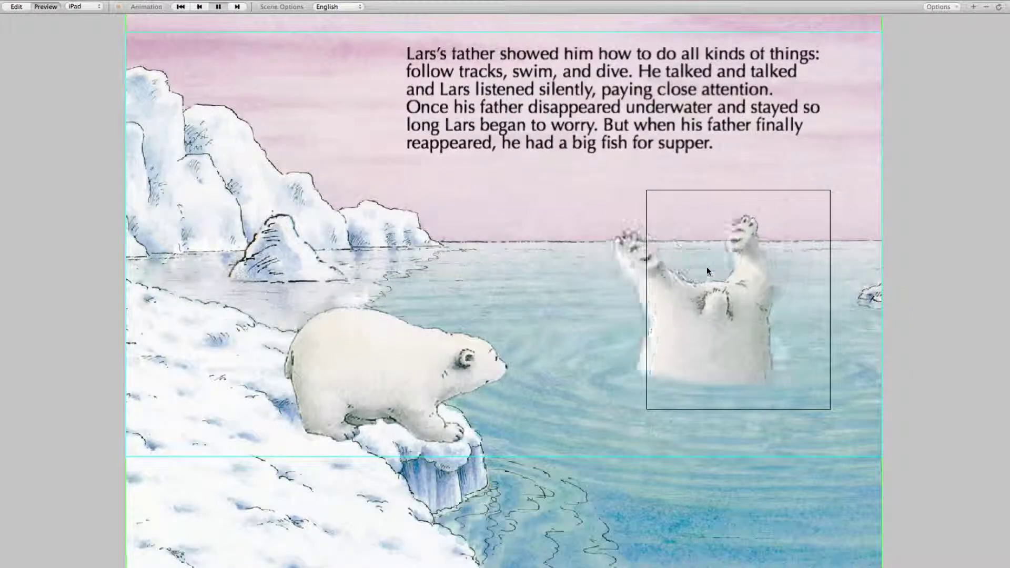
key("super+r")
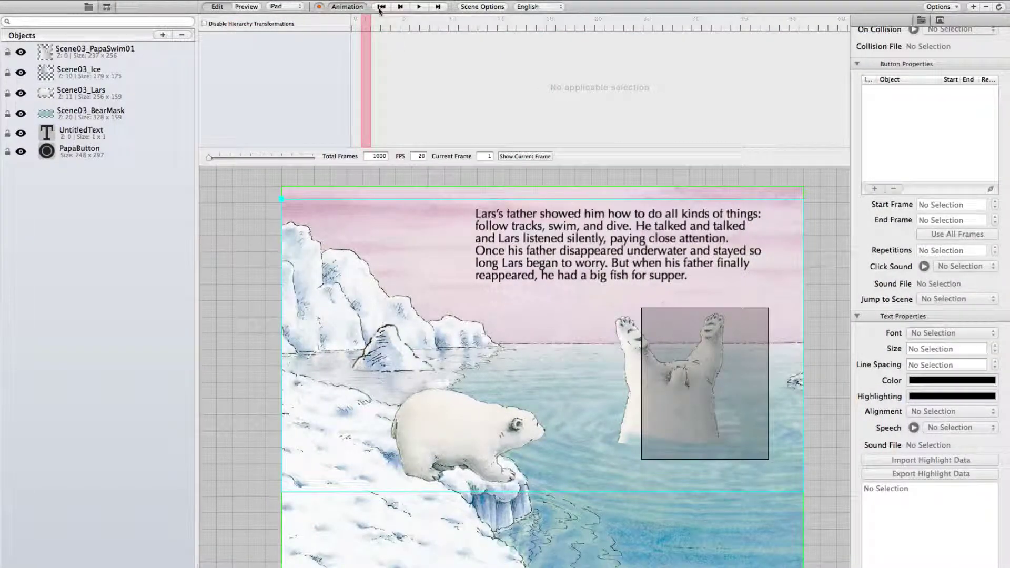
- Delete all Position keys on Scene03_PapaSwim01 and drag the sprite back inside PapaButton
left_click(105, 51)
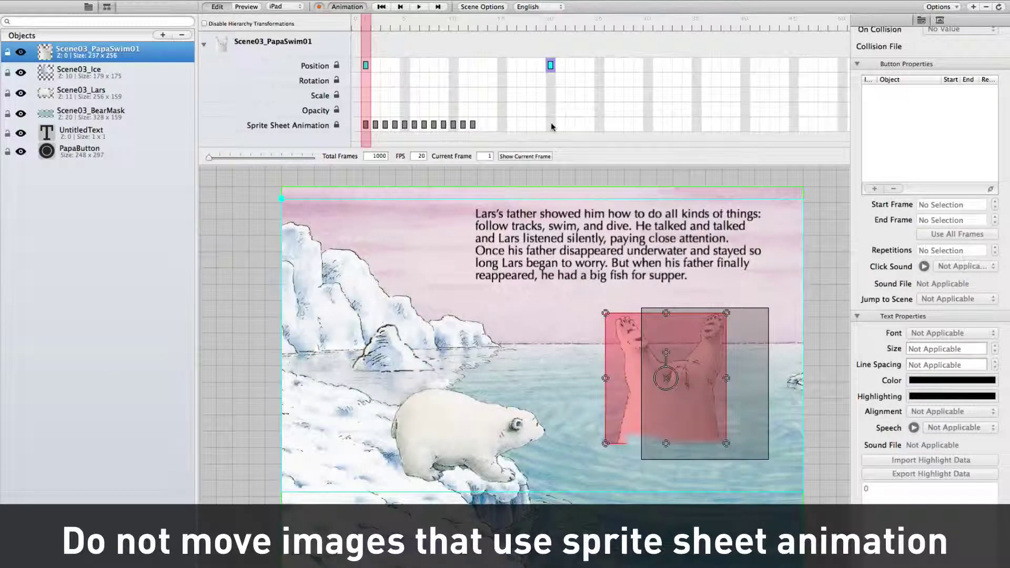
right_click(503, 68)
left_click(559, 87)
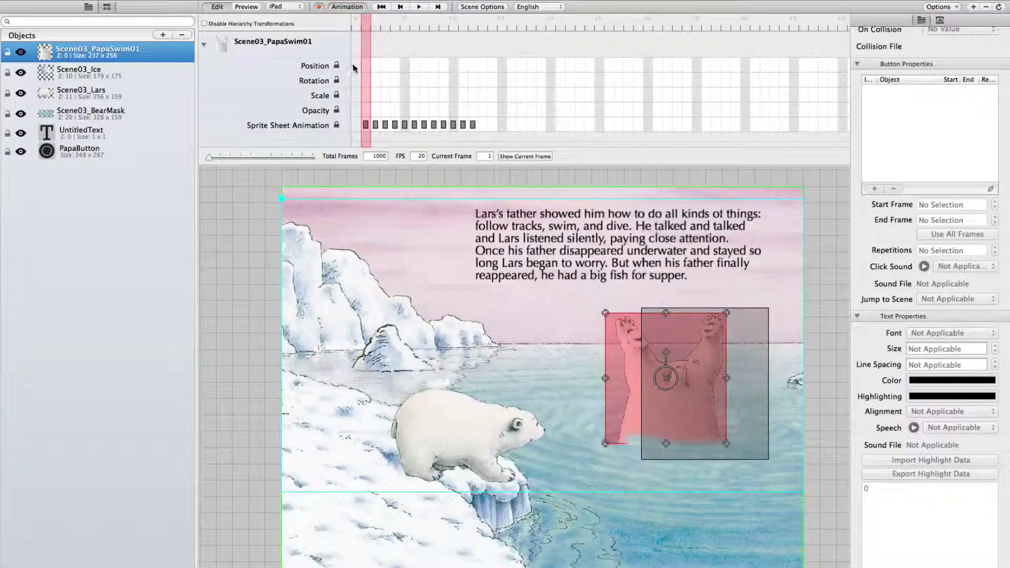
left_click_drag(617, 336, 653, 334)
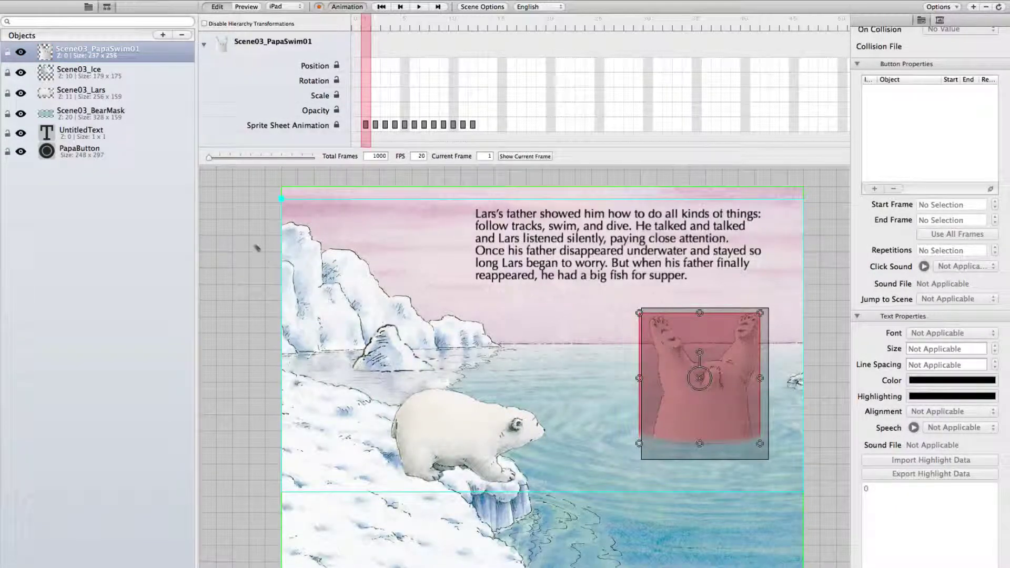